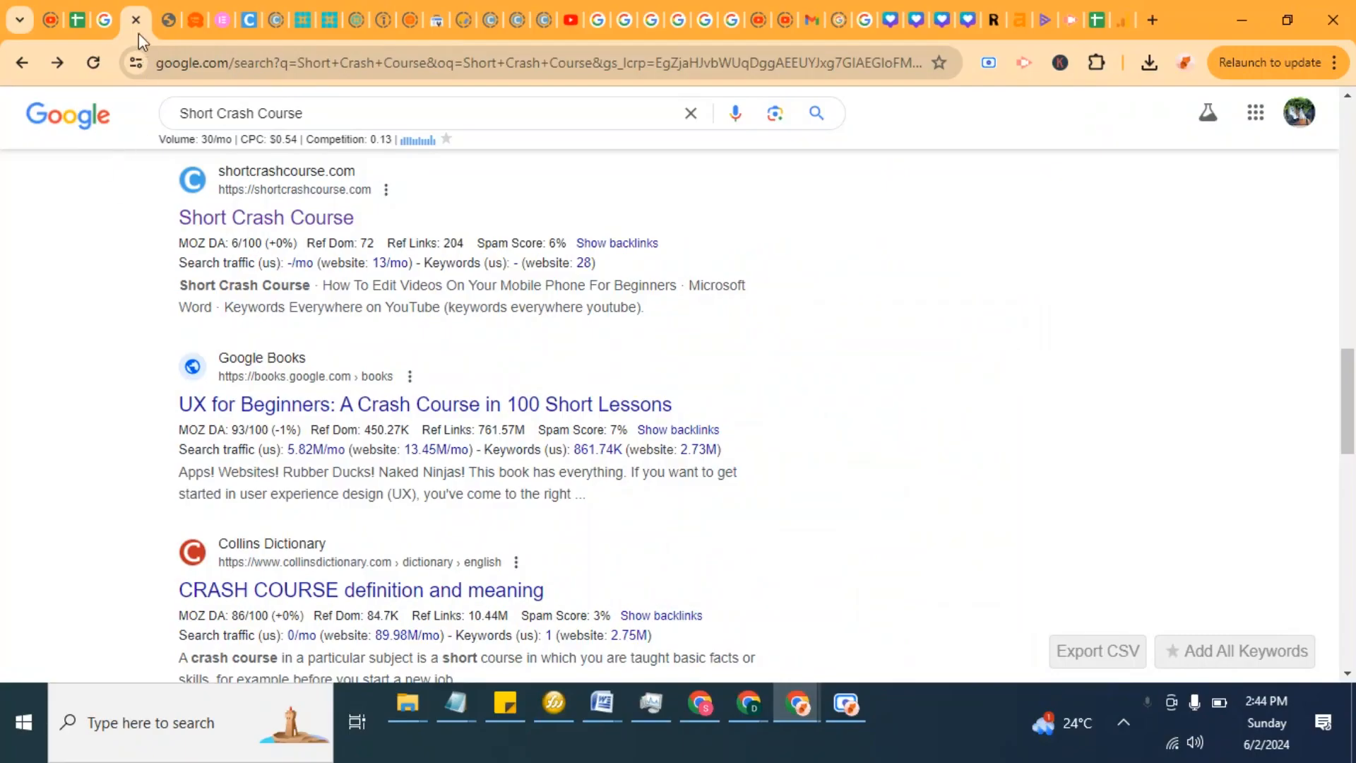
# Step: Switch between browser tabs to reach the WordPress admin dashboard tab
pyautogui.click(109, 10)
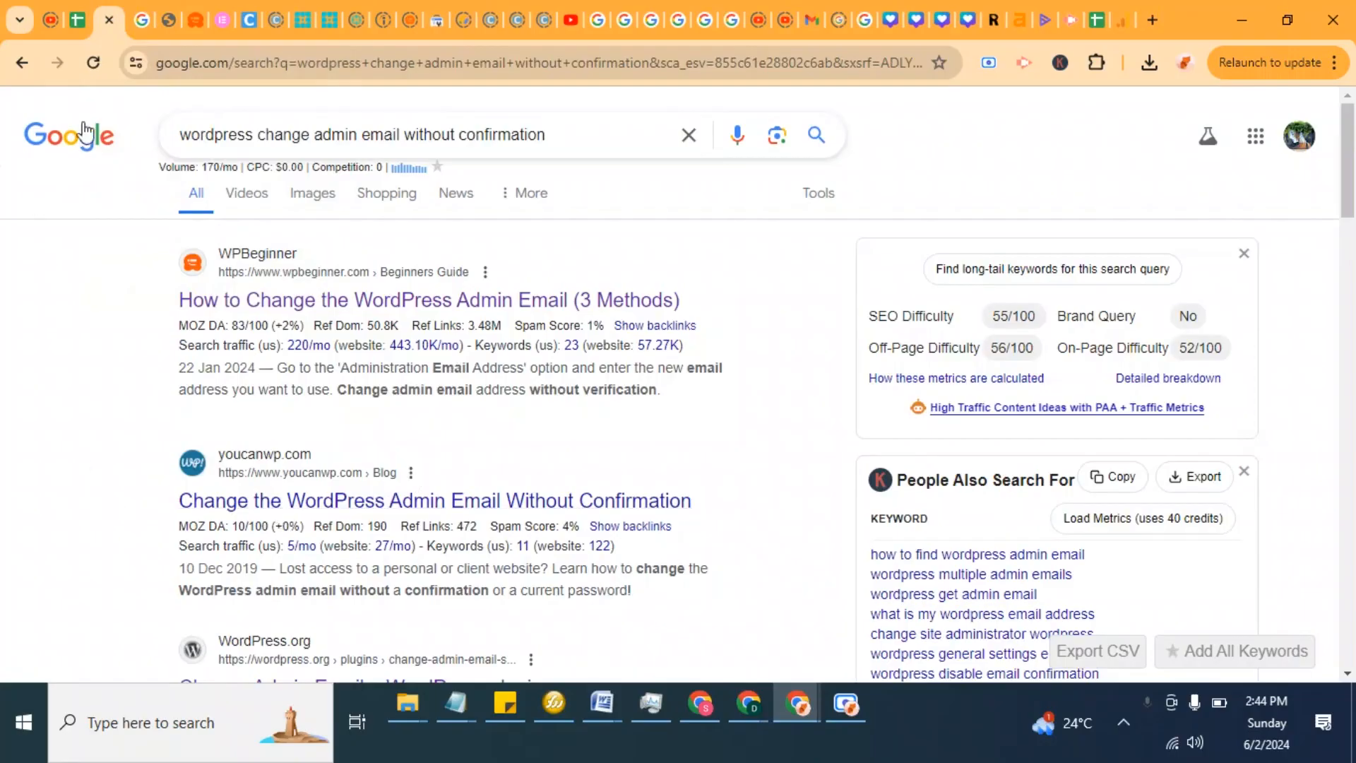
pyautogui.click(139, 10)
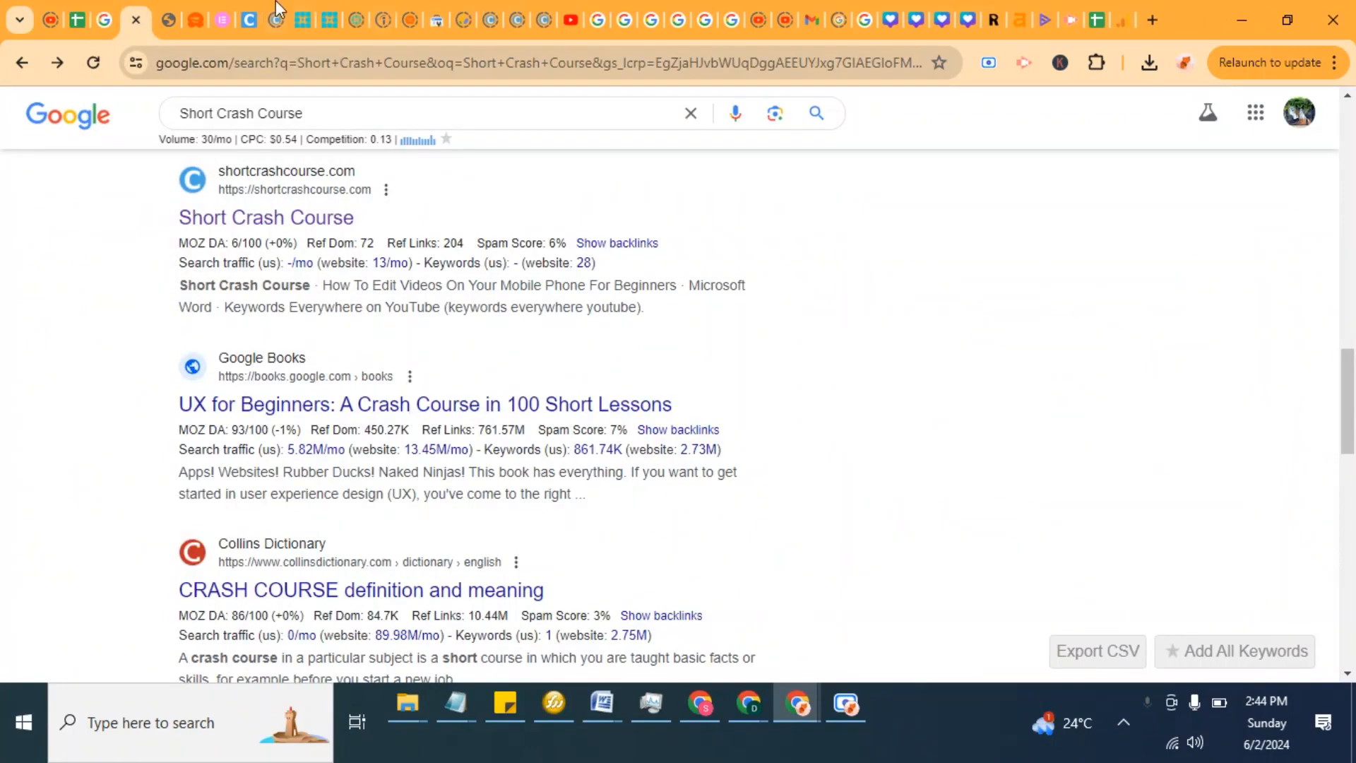
pyautogui.click(171, 16)
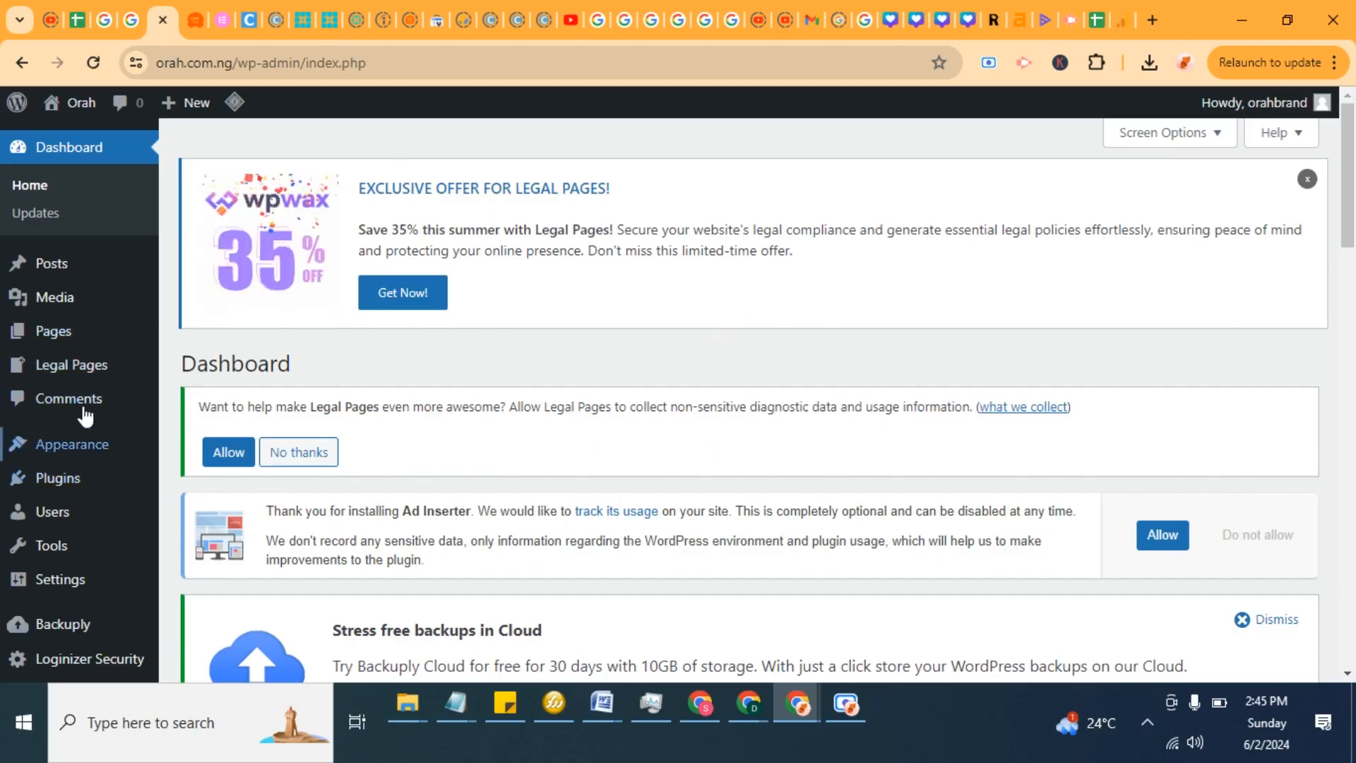
# Step: Open the logged-in admin user's profile page and bring its contact info section into view
pyautogui.scroll(-1, 70, 431)
pyautogui.moveTo(97, 497)
pyautogui.scroll(-2, 97, 501)
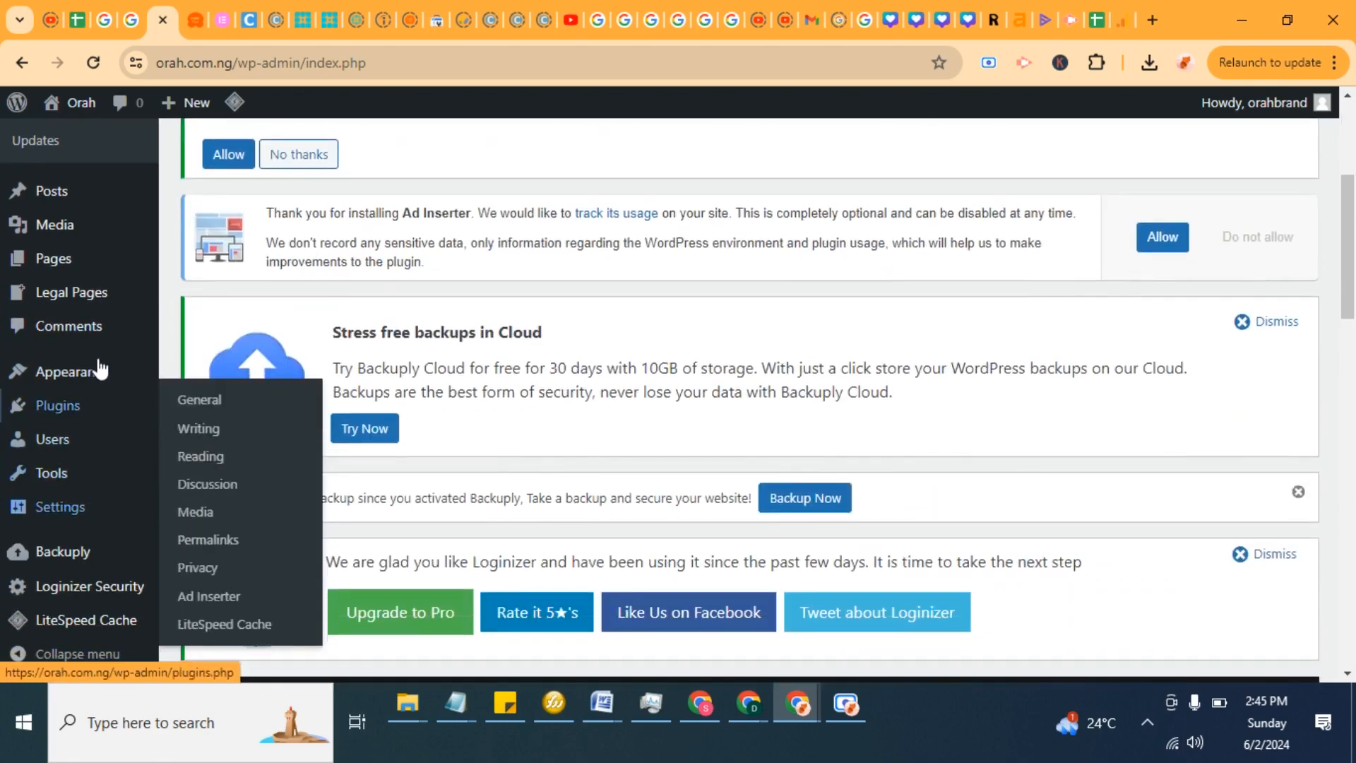
pyautogui.scroll(3, 1172, 241)
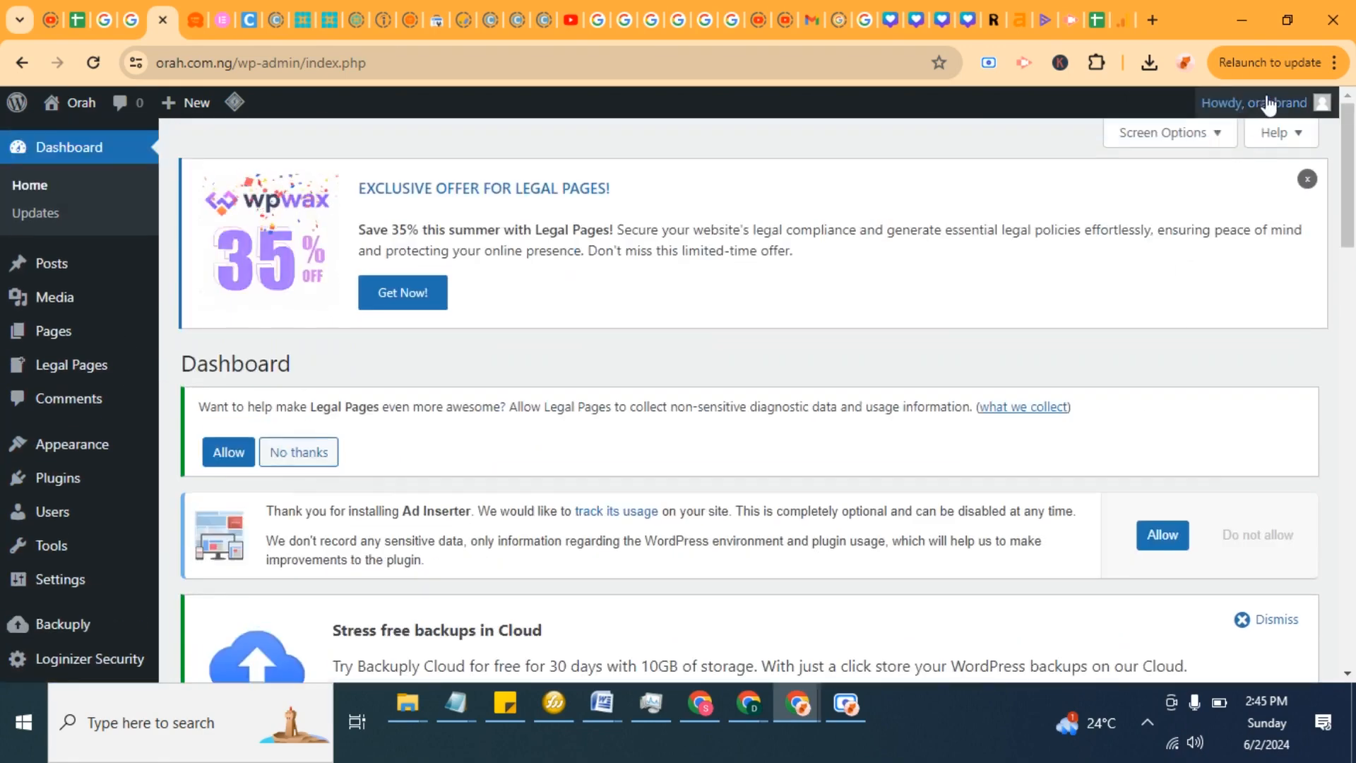
pyautogui.moveTo(1268, 102)
pyautogui.click(1221, 162)
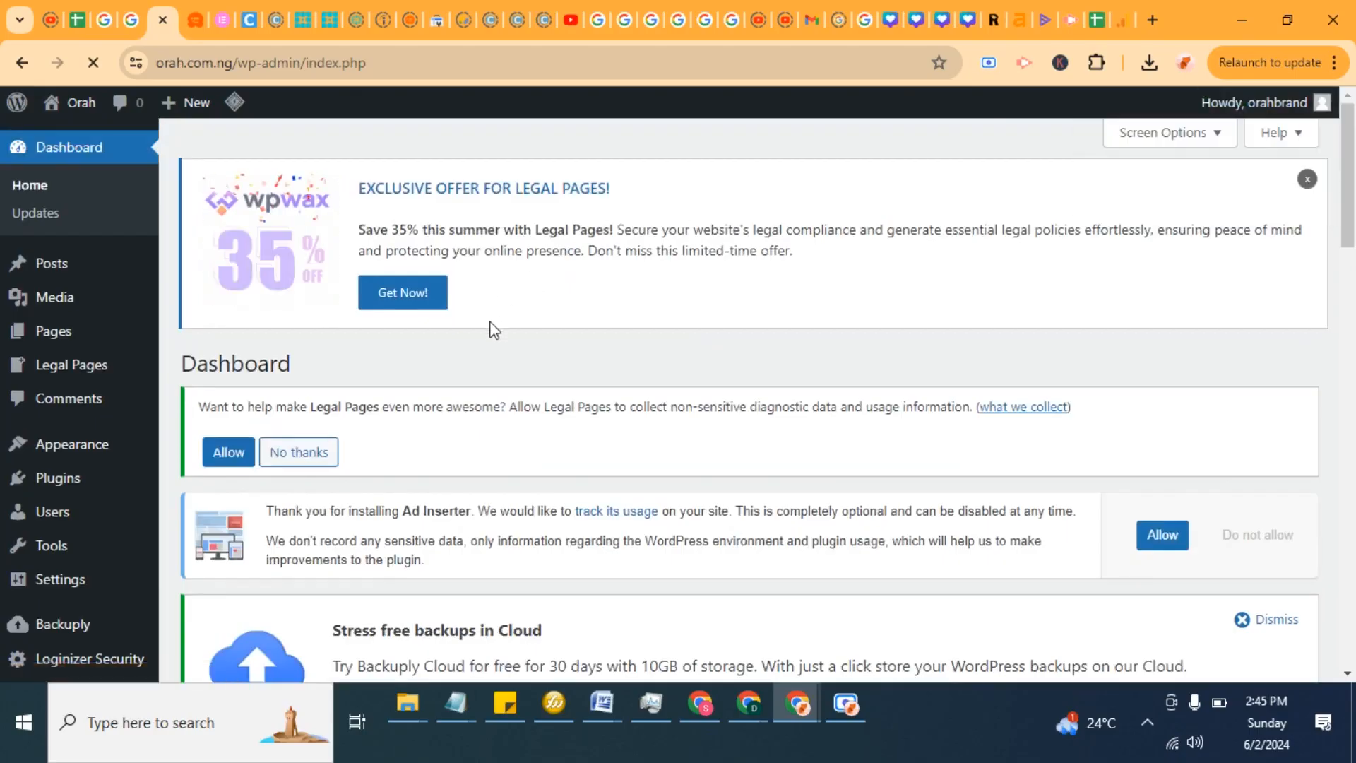
pyautogui.scroll(-6, 494, 328)
pyautogui.scroll(-15, 521, 389)
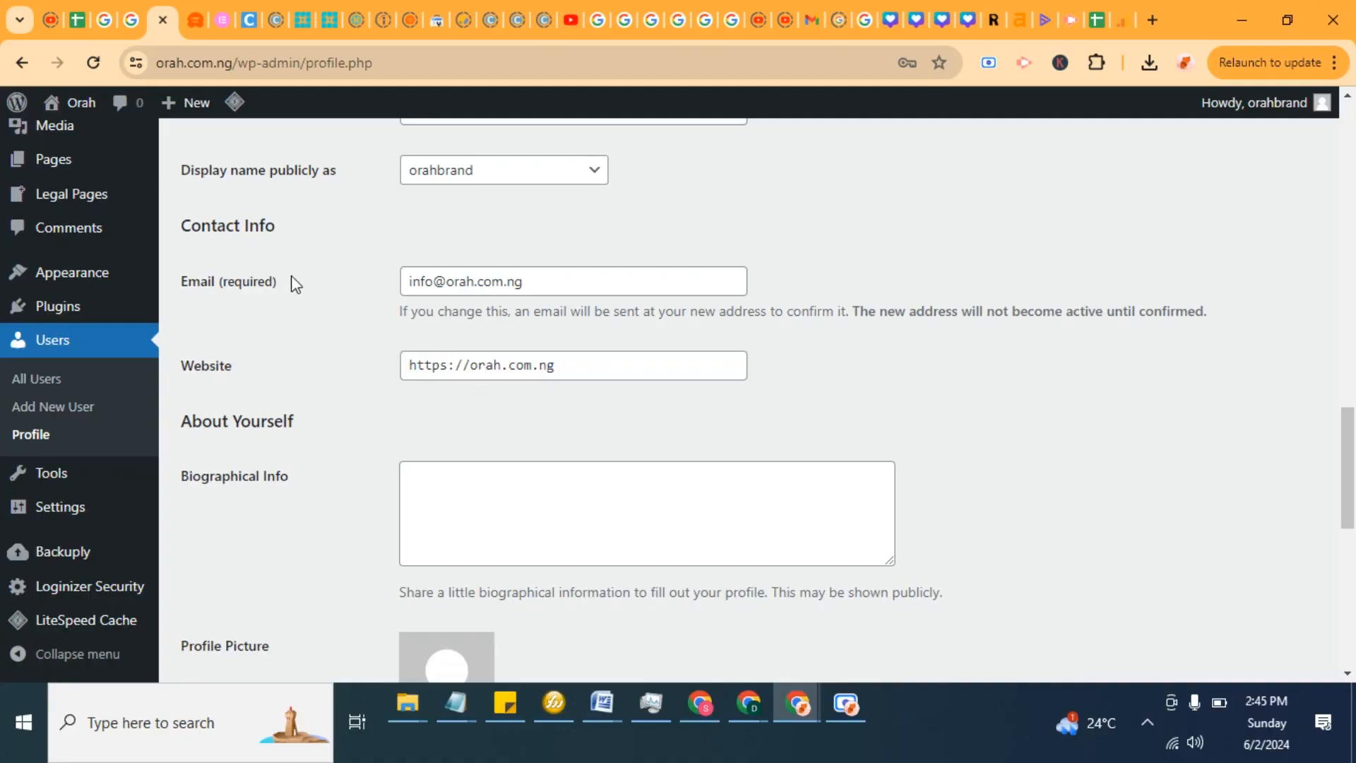
# Step: Replace the profile email with the new Gmail address and update the profile
pyautogui.moveTo(1254, 112)
pyautogui.moveTo(520, 280); pyautogui.dragTo(400, 283)
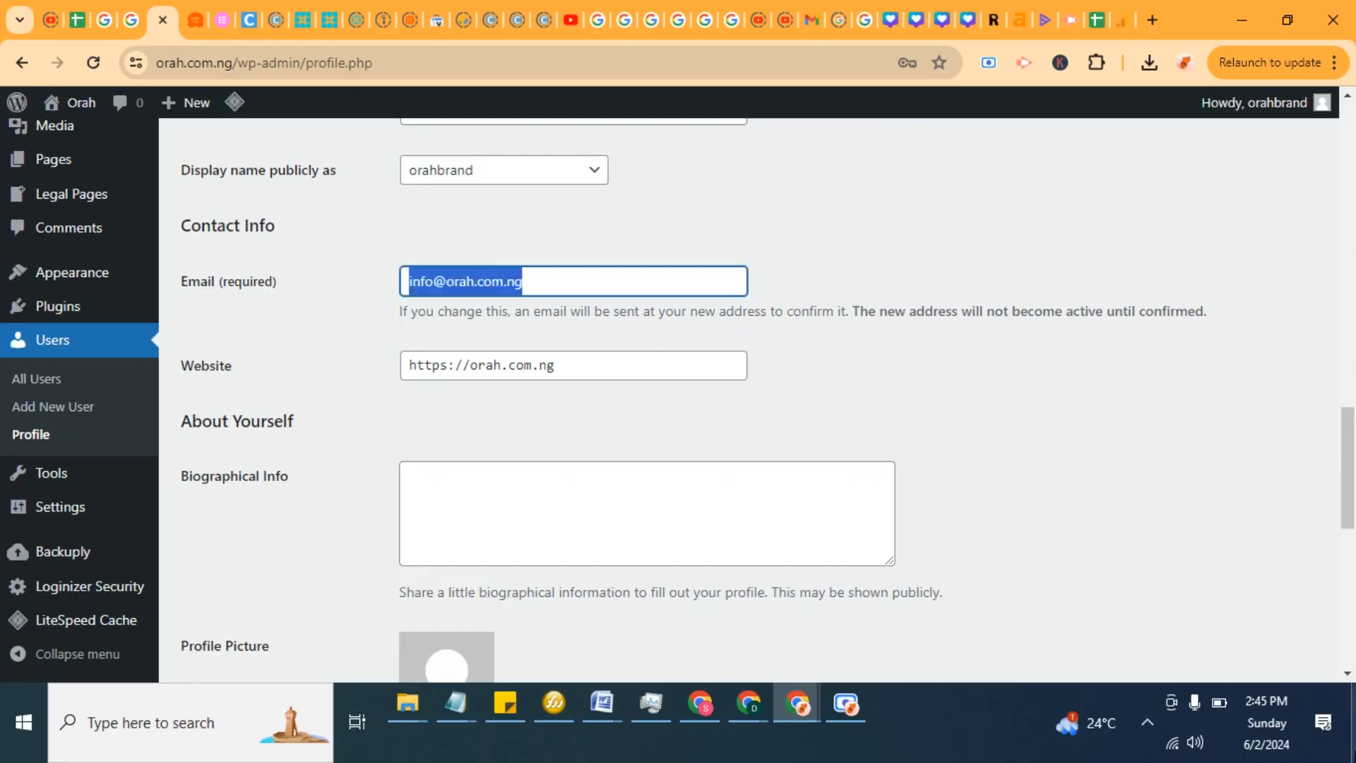
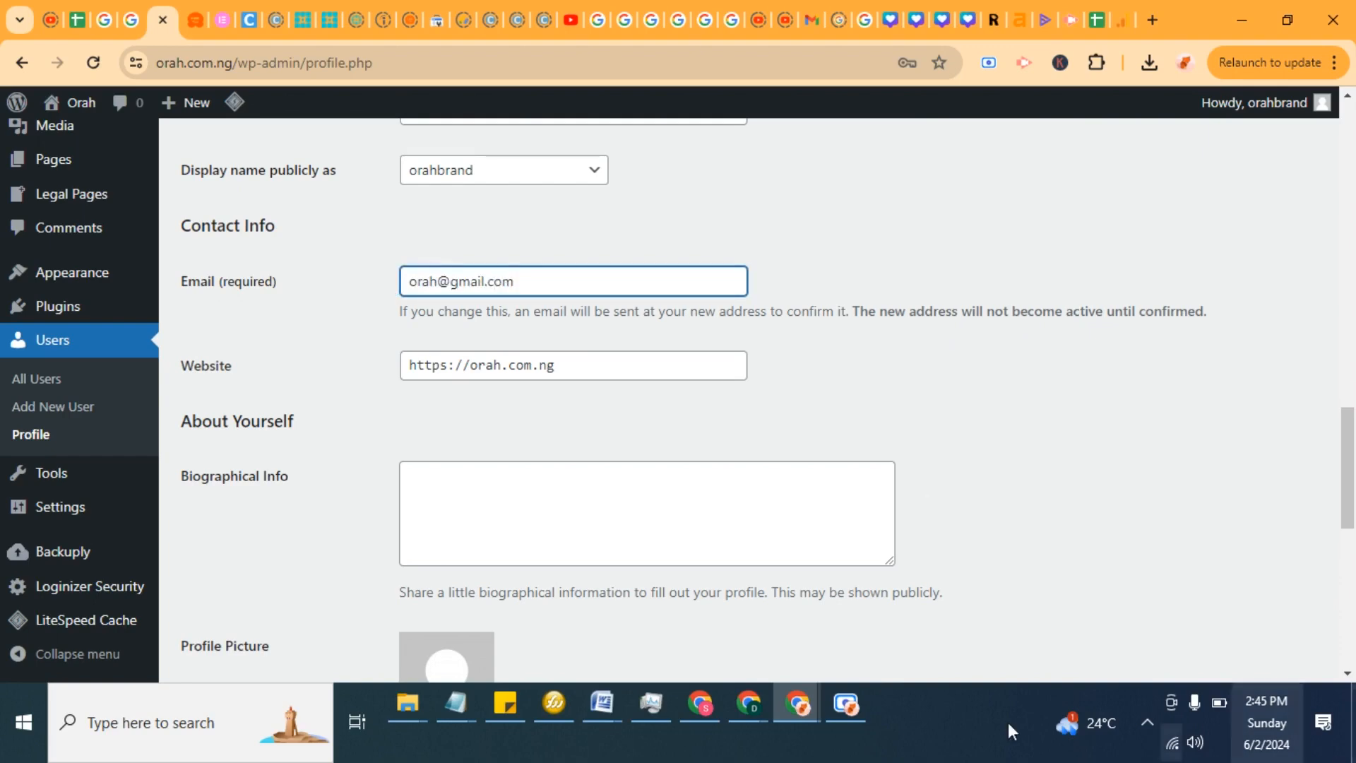
pyautogui.click(827, 424)
pyautogui.scroll(-10, 825, 453)
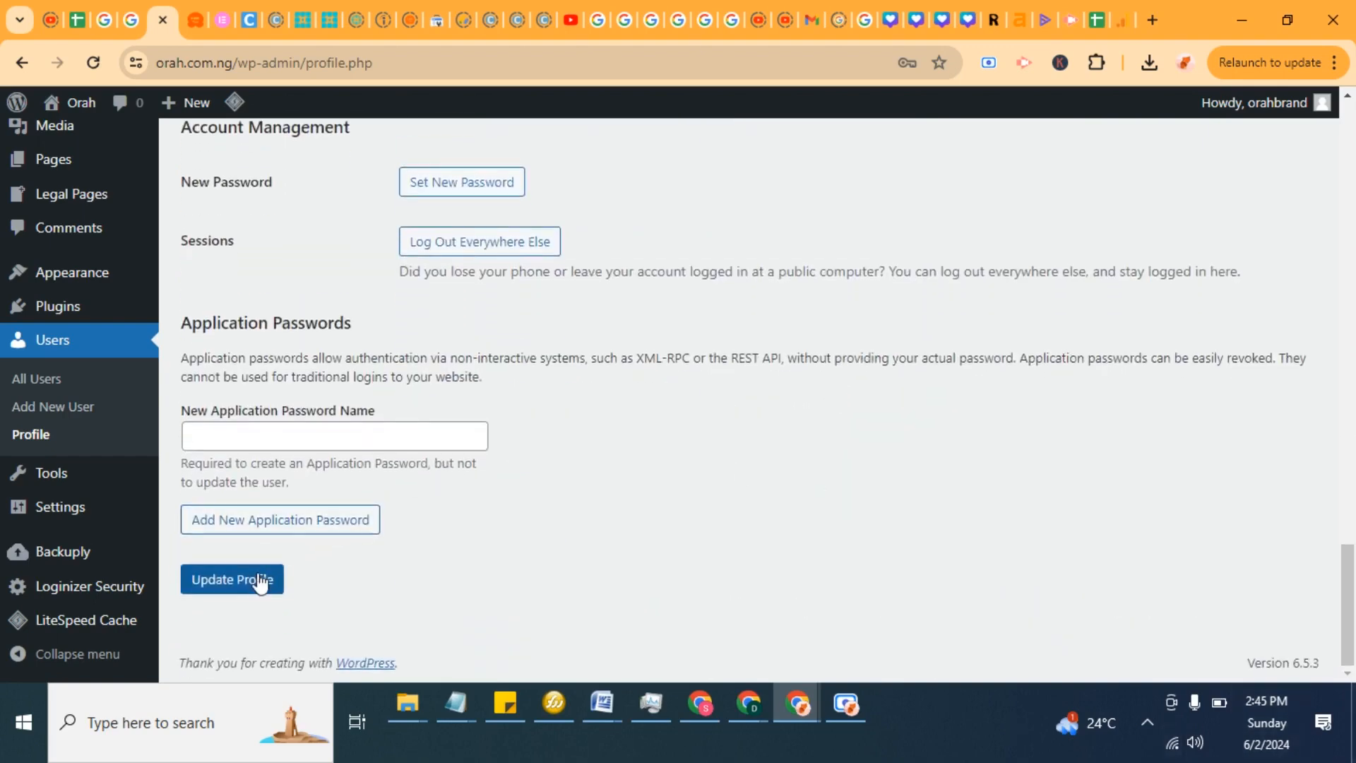
pyautogui.click(260, 584)
# Step: Open the General Settings page of the site
pyautogui.scroll(13, 537, 449)
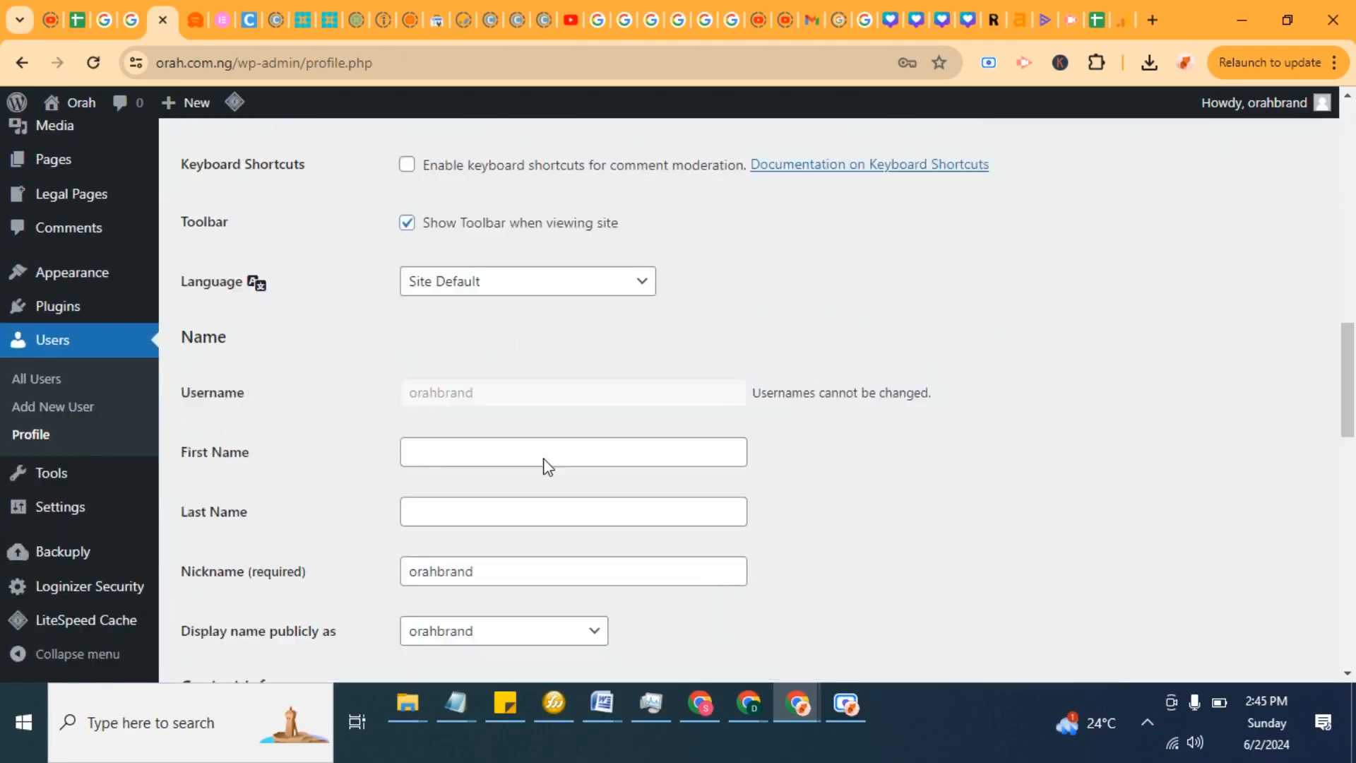
pyautogui.scroll(-5, 548, 466)
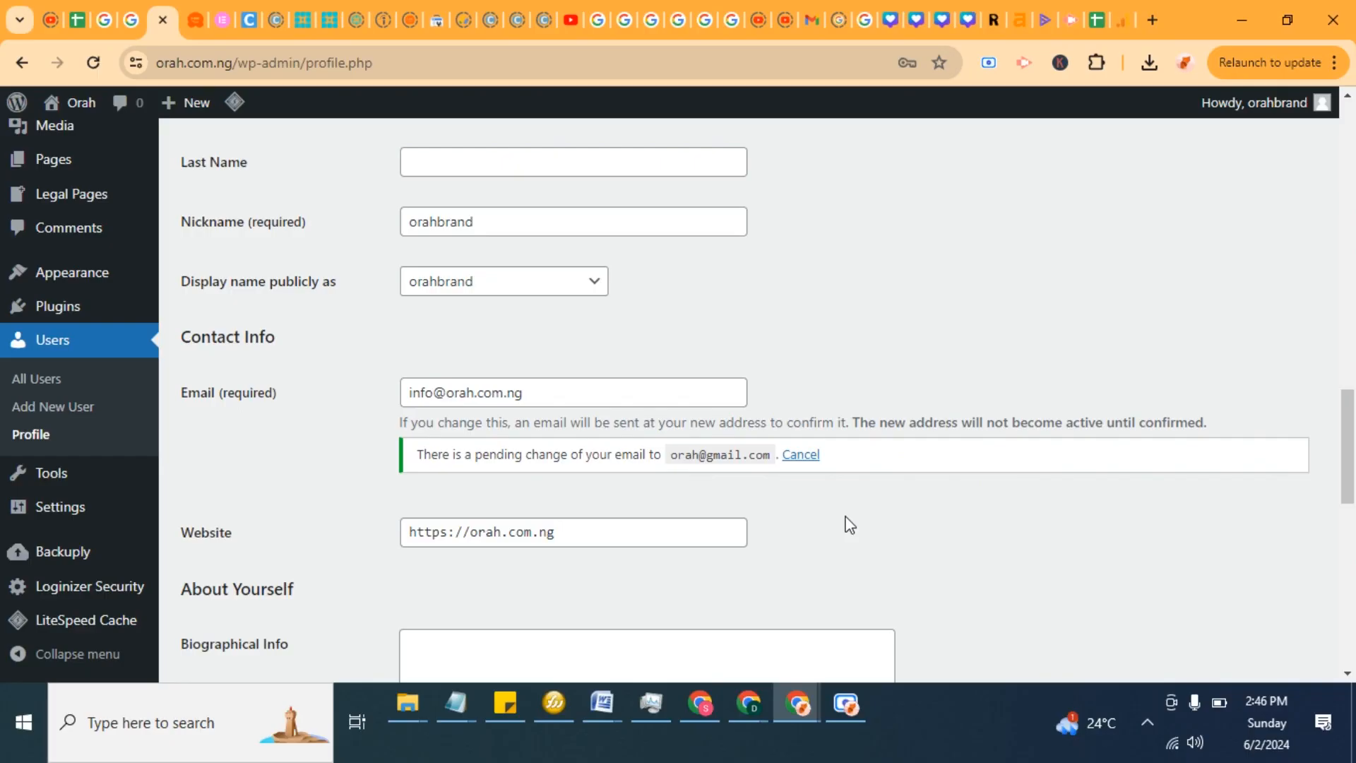
pyautogui.scroll(5, 364, 304)
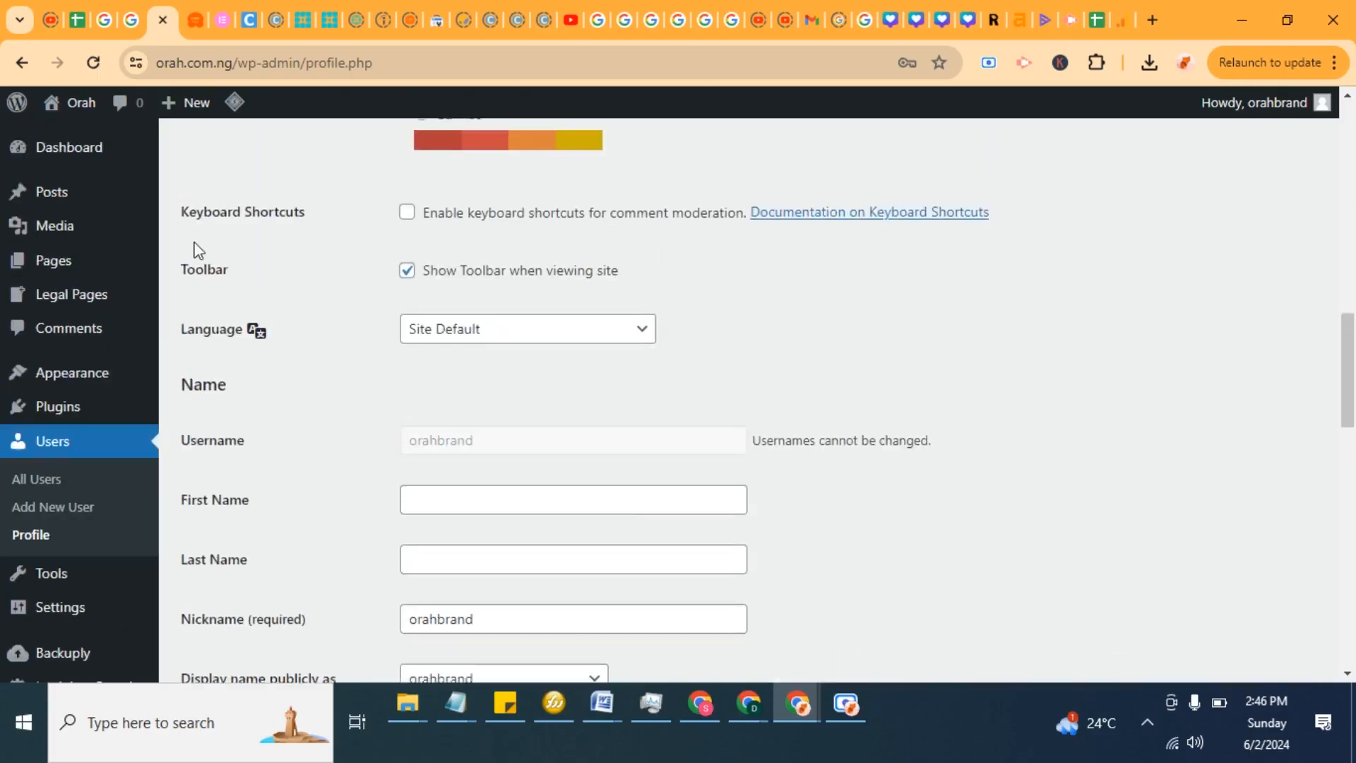
pyautogui.scroll(-5, 176, 443)
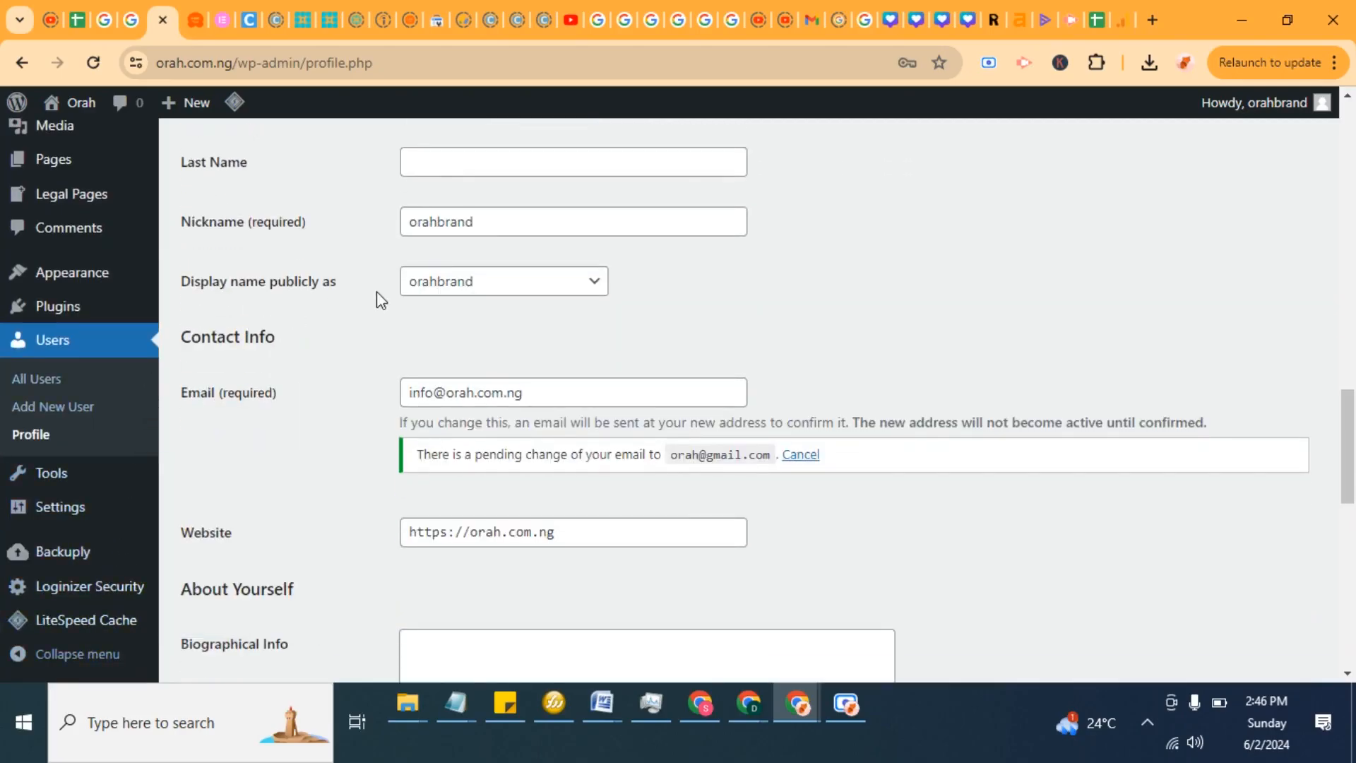
pyautogui.moveTo(67, 513)
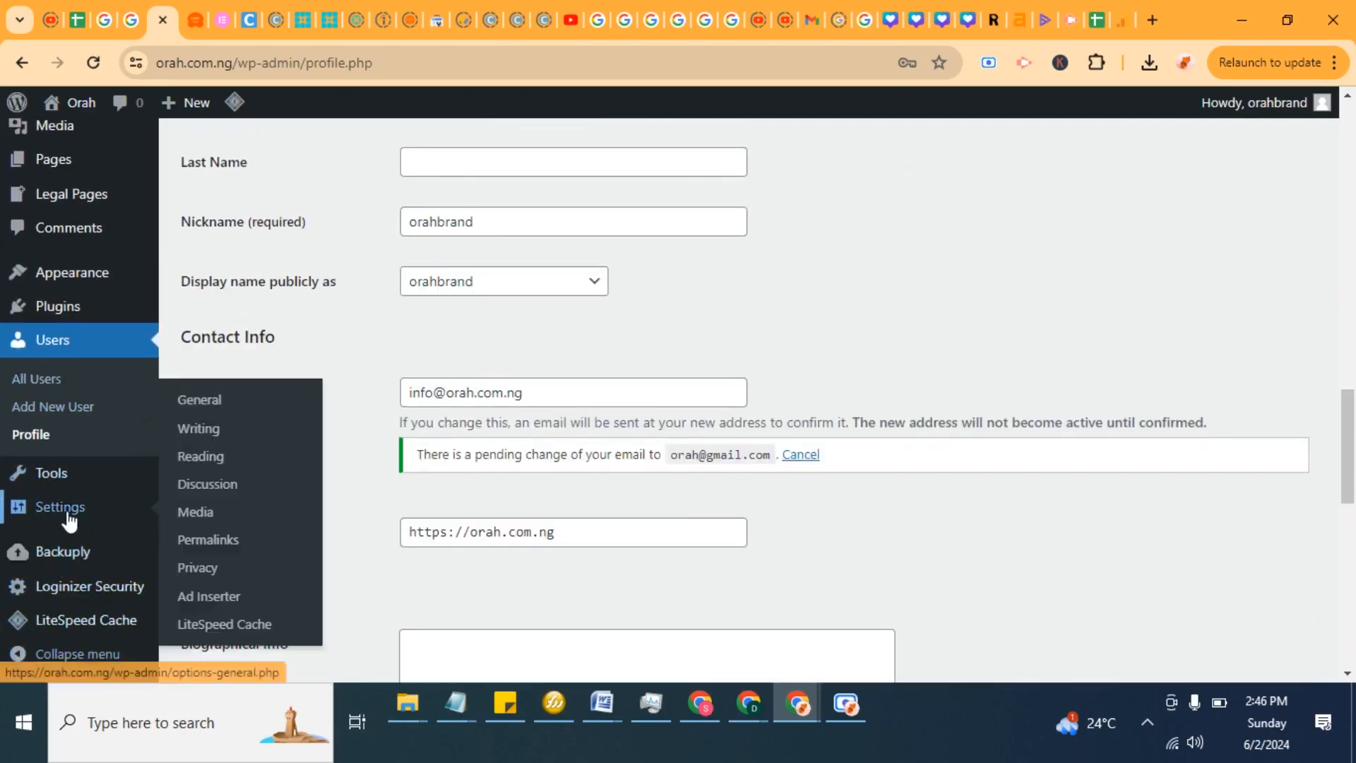
pyautogui.click(202, 402)
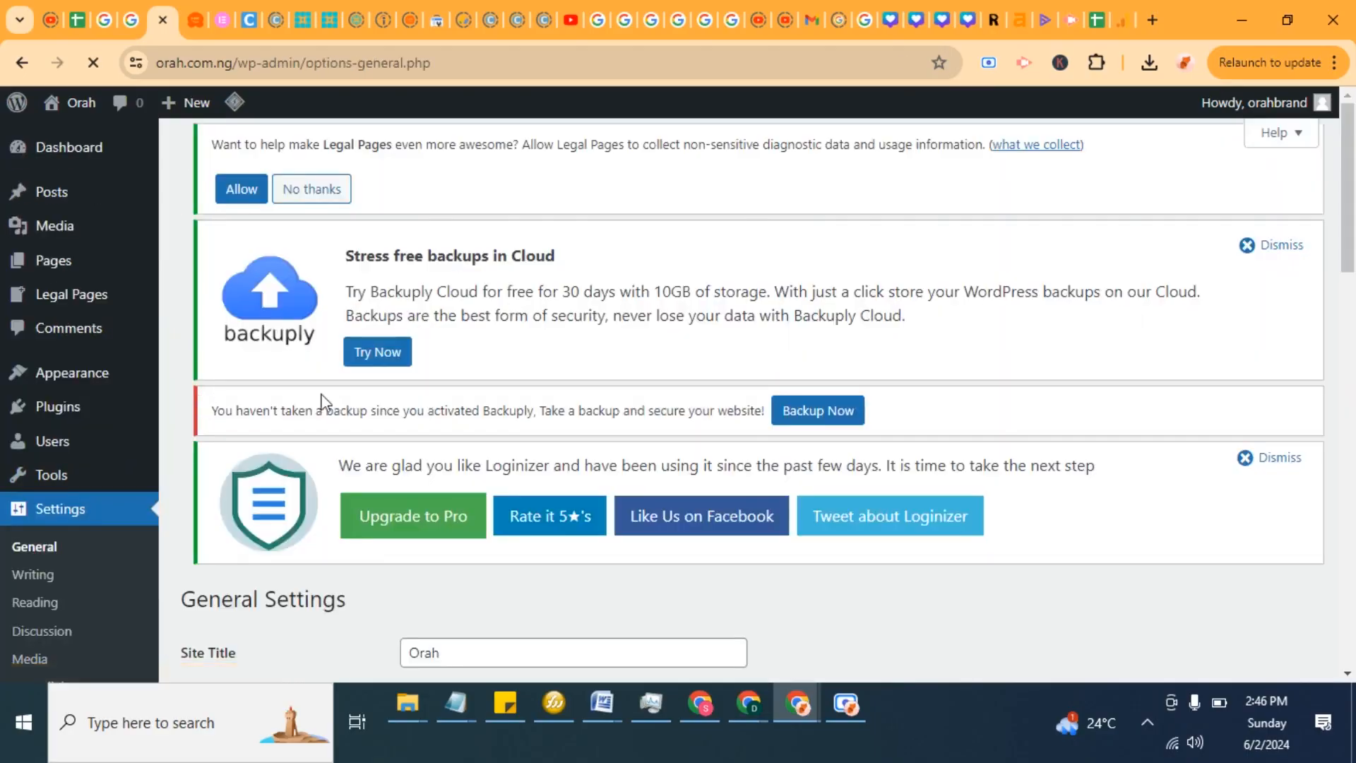
# Step: Set the Administration Email Address to a new Gmail address and save the settings
pyautogui.scroll(-10, 642, 440)
pyautogui.scroll(1, 493, 397)
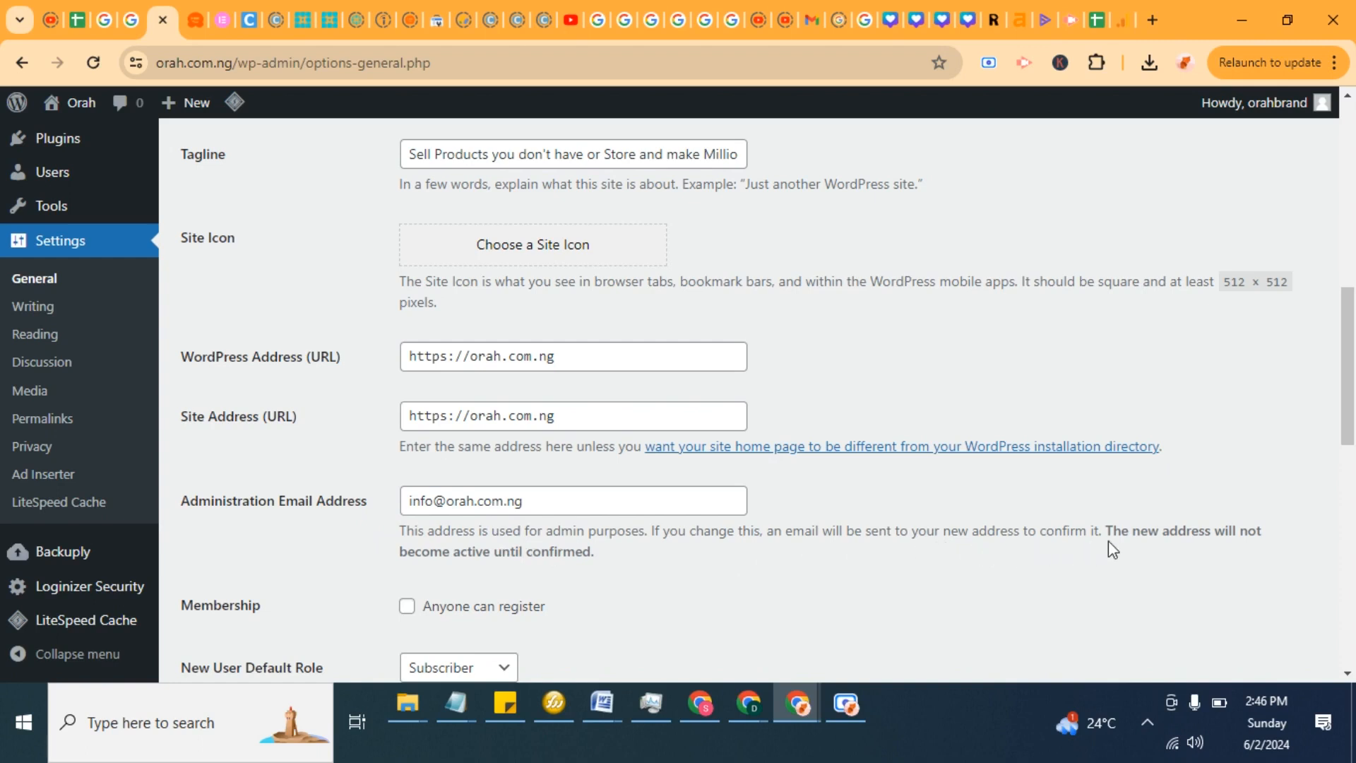
pyautogui.scroll(-1, 699, 583)
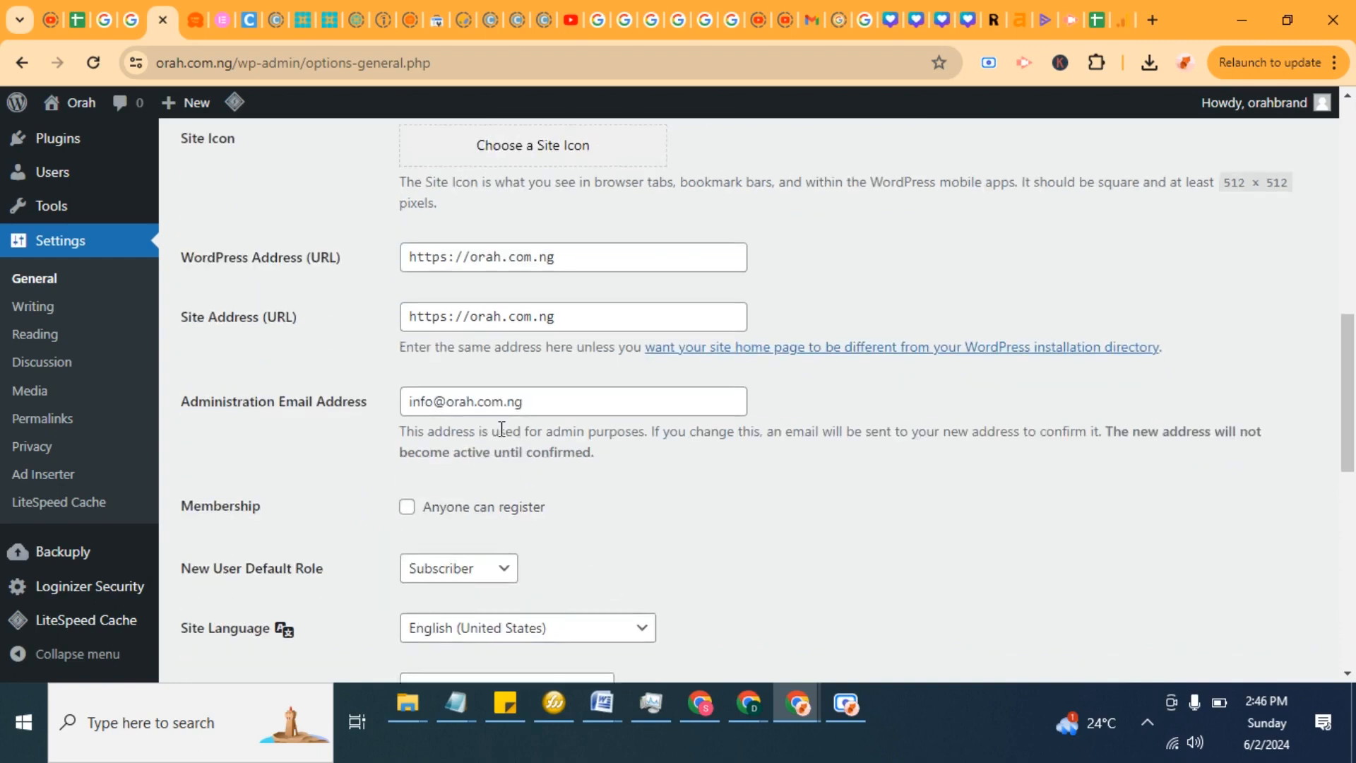
pyautogui.click(554, 402)
pyautogui.hotkey('ctrl', 'a')
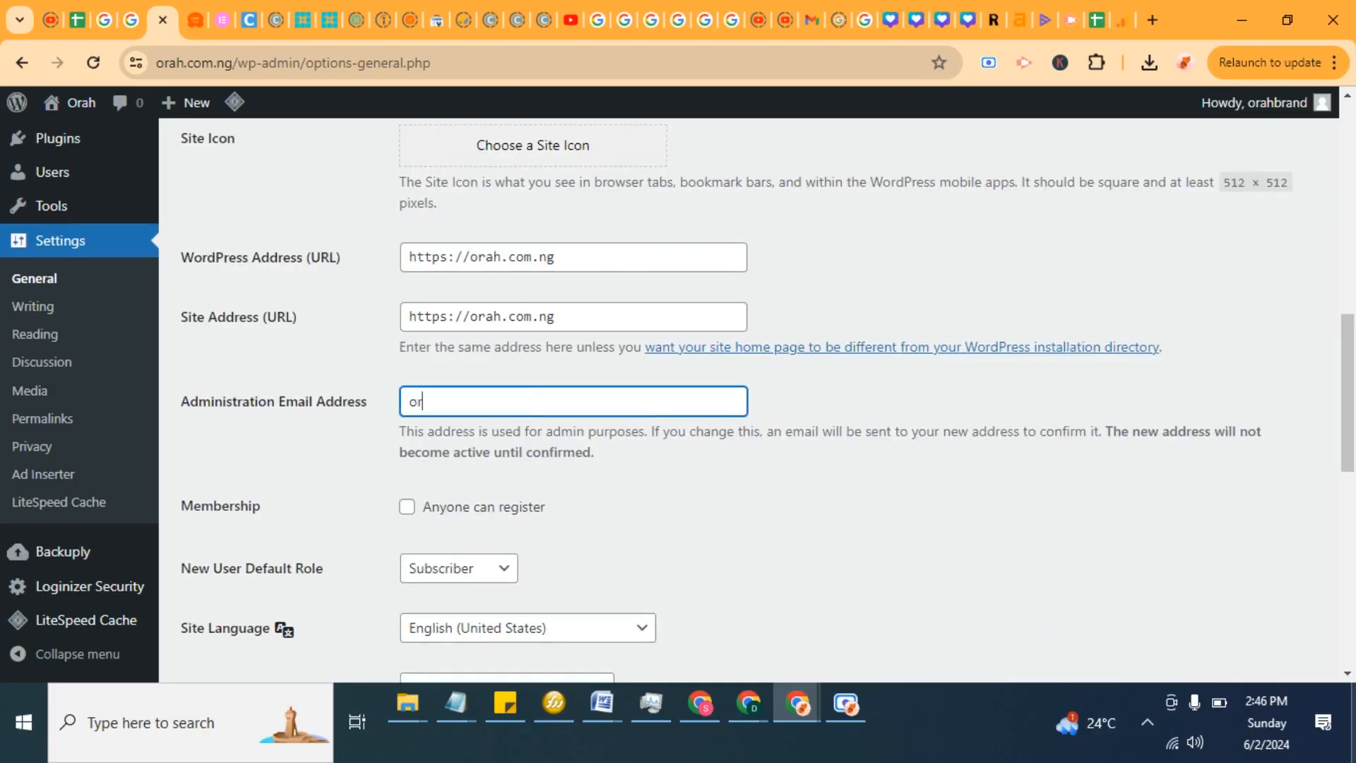
pyautogui.press('Return')
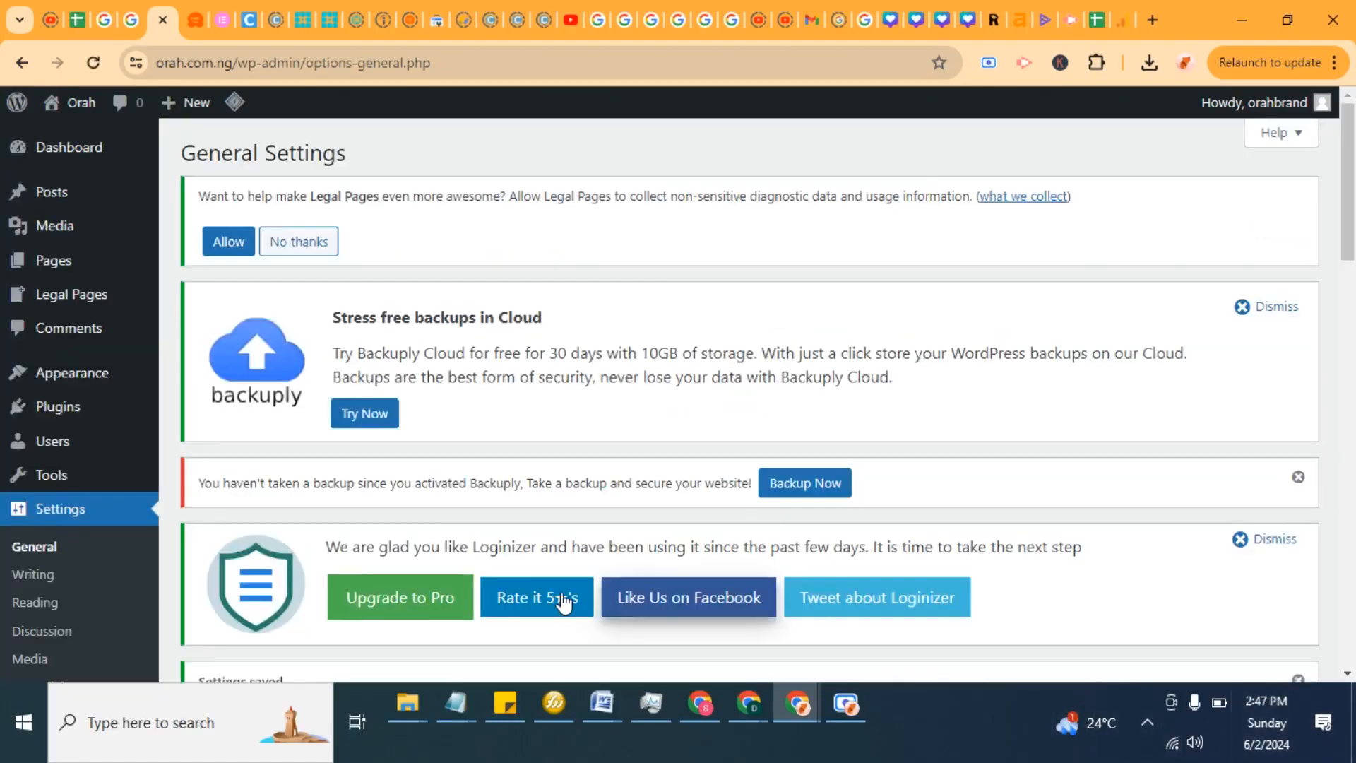
# Step: Cancel the pending administration email change
pyautogui.scroll(-10, 487, 537)
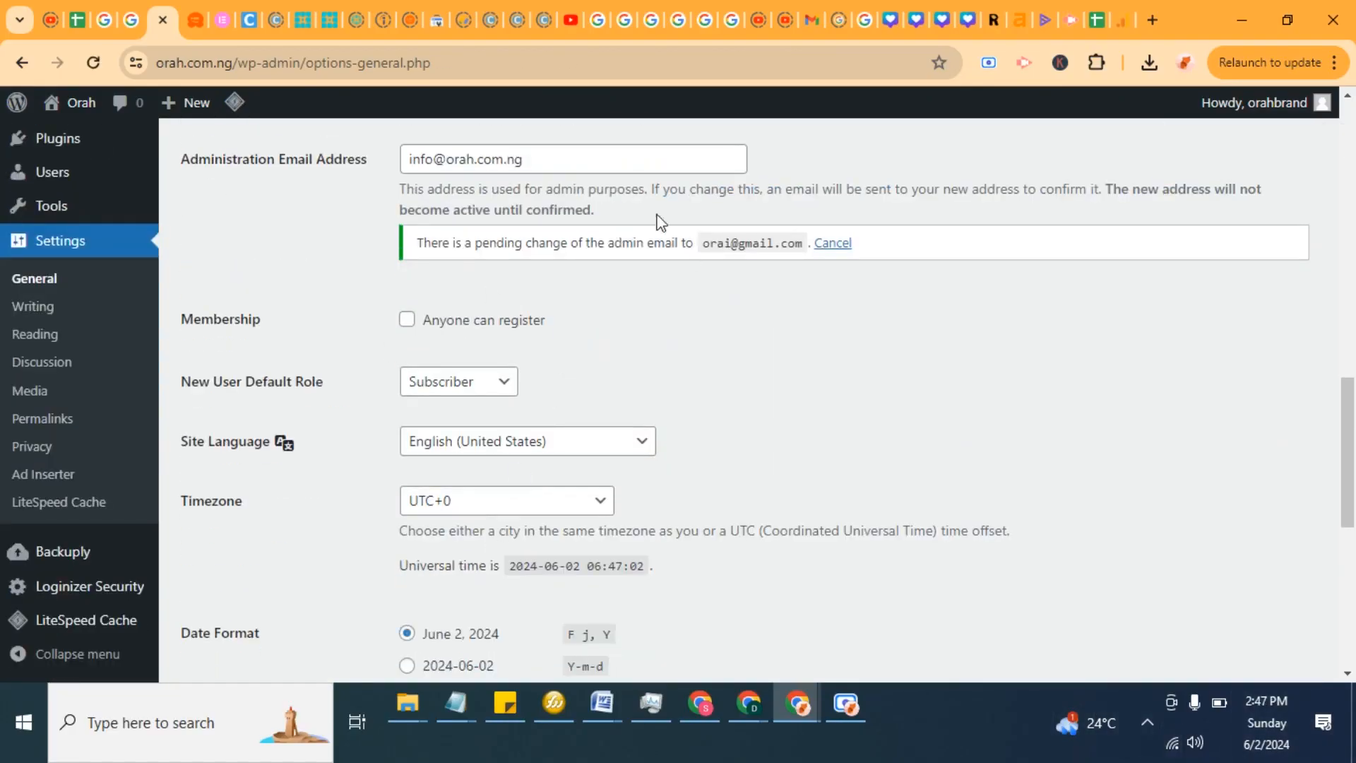
pyautogui.click(832, 244)
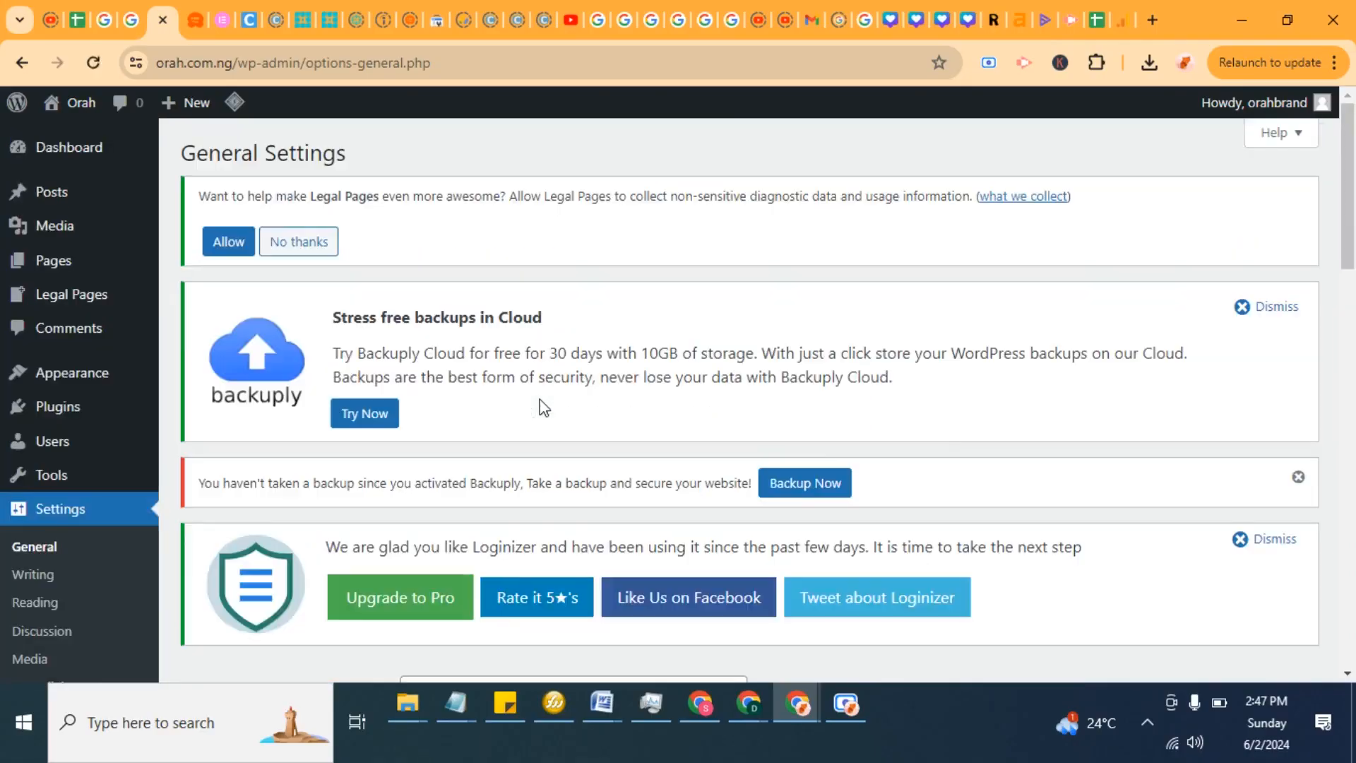
# Step: Open the Add New Plugin page
pyautogui.scroll(-10, 551, 399)
pyautogui.scroll(2, 563, 396)
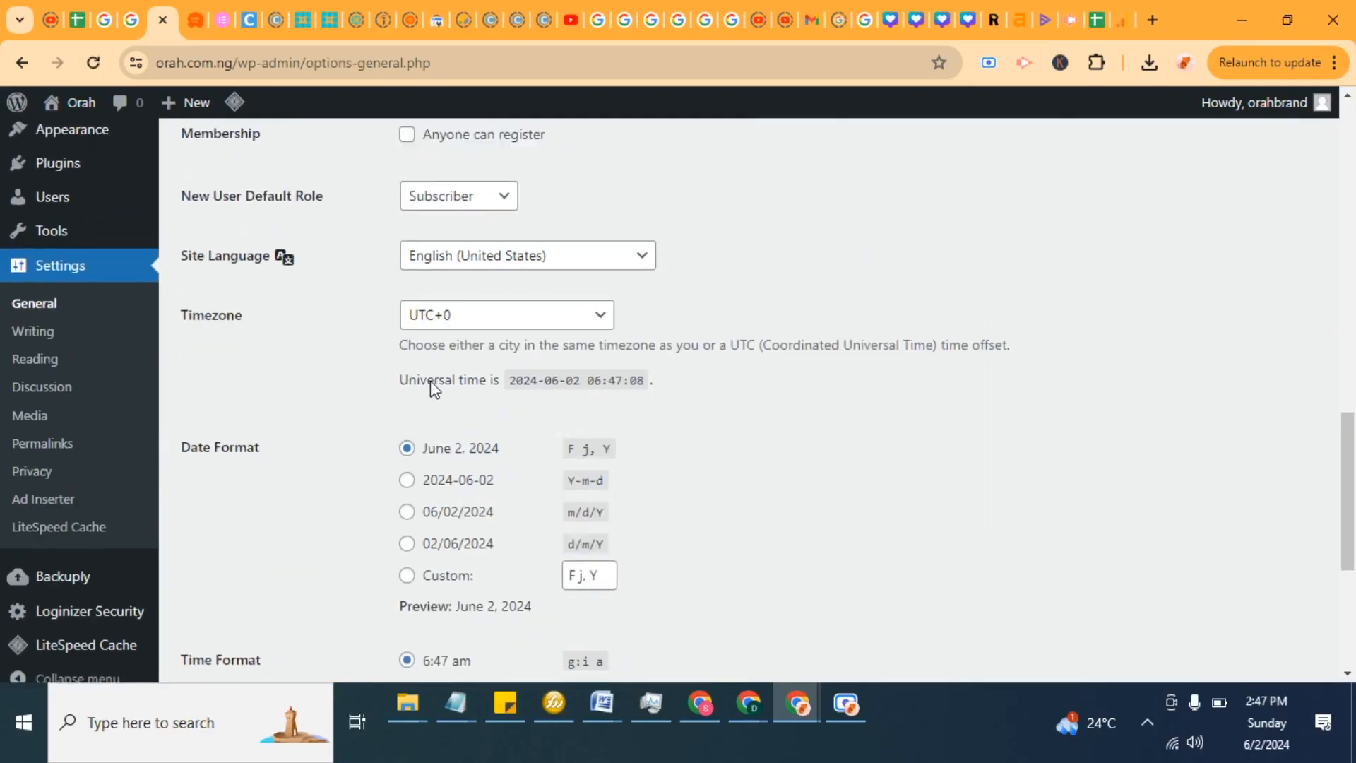
pyautogui.moveTo(75, 242)
pyautogui.click(209, 271)
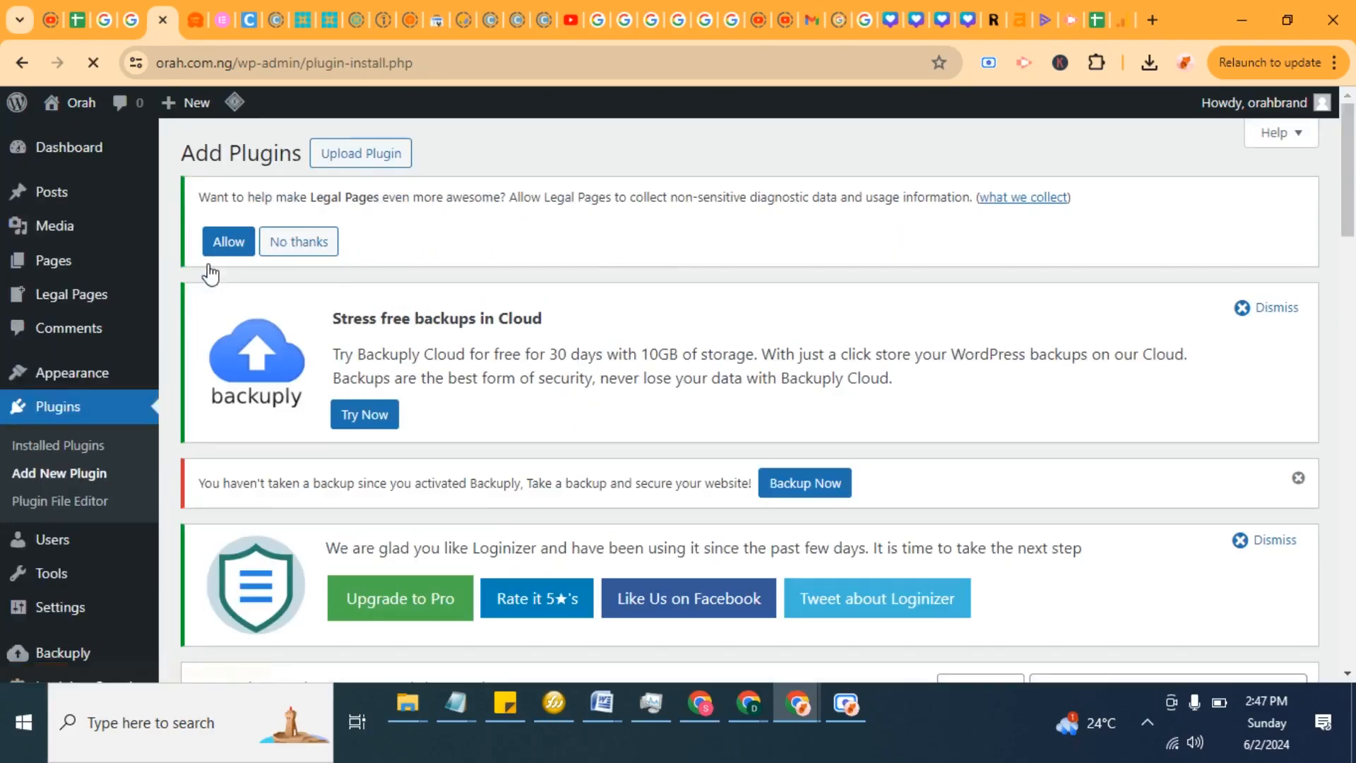
# Step: Search the plugin directory for change email
pyautogui.scroll(-7, 539, 297)
pyautogui.scroll(2, 1194, 305)
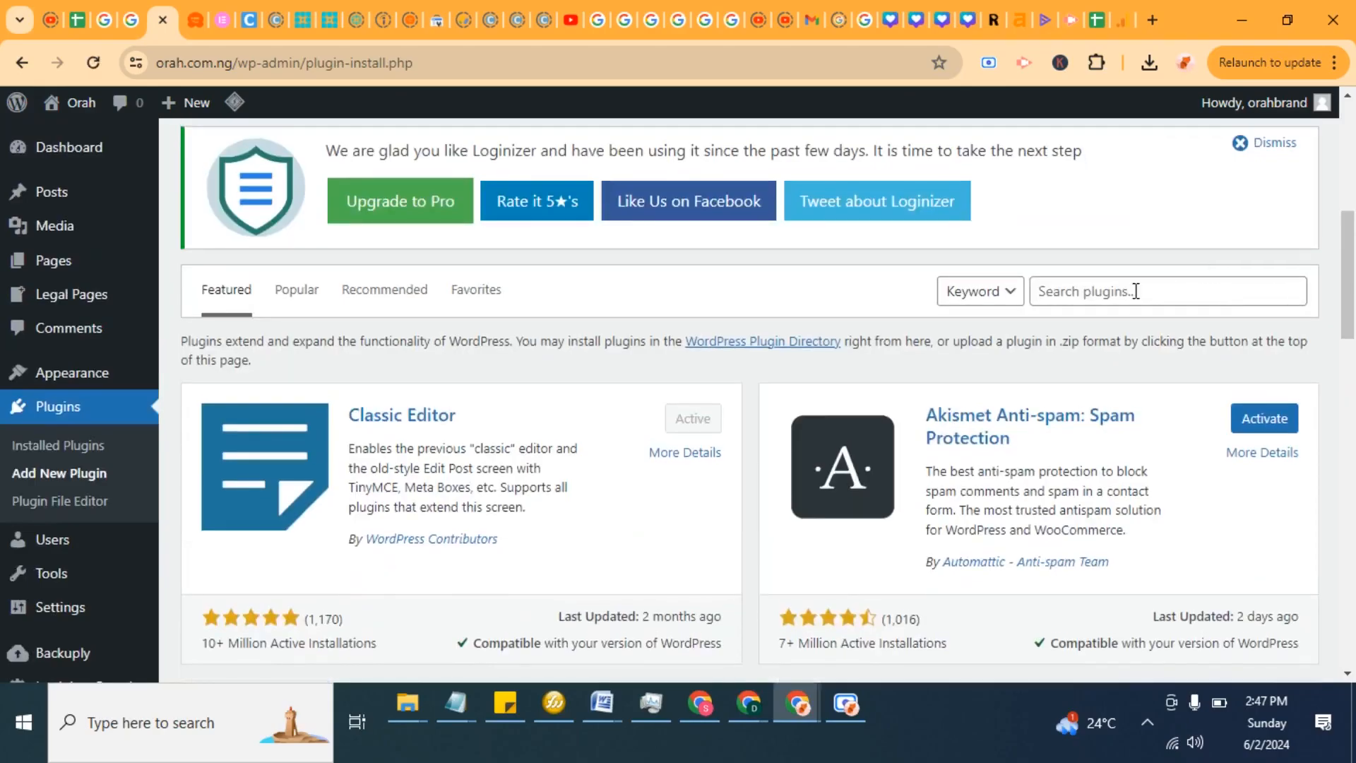
pyautogui.click(1135, 291)
pyautogui.write('change em')
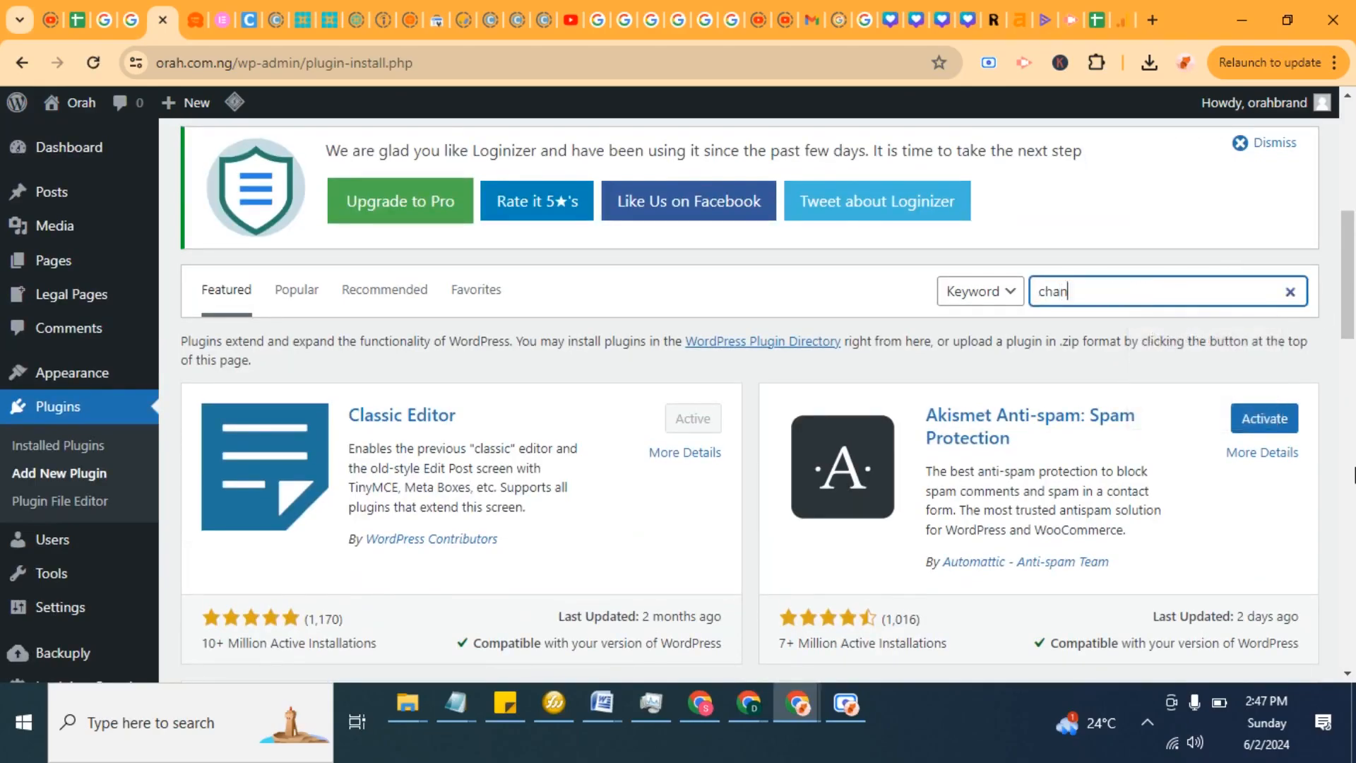
pyautogui.write('ai;')
pyautogui.scroll(-10, 1144, 431)
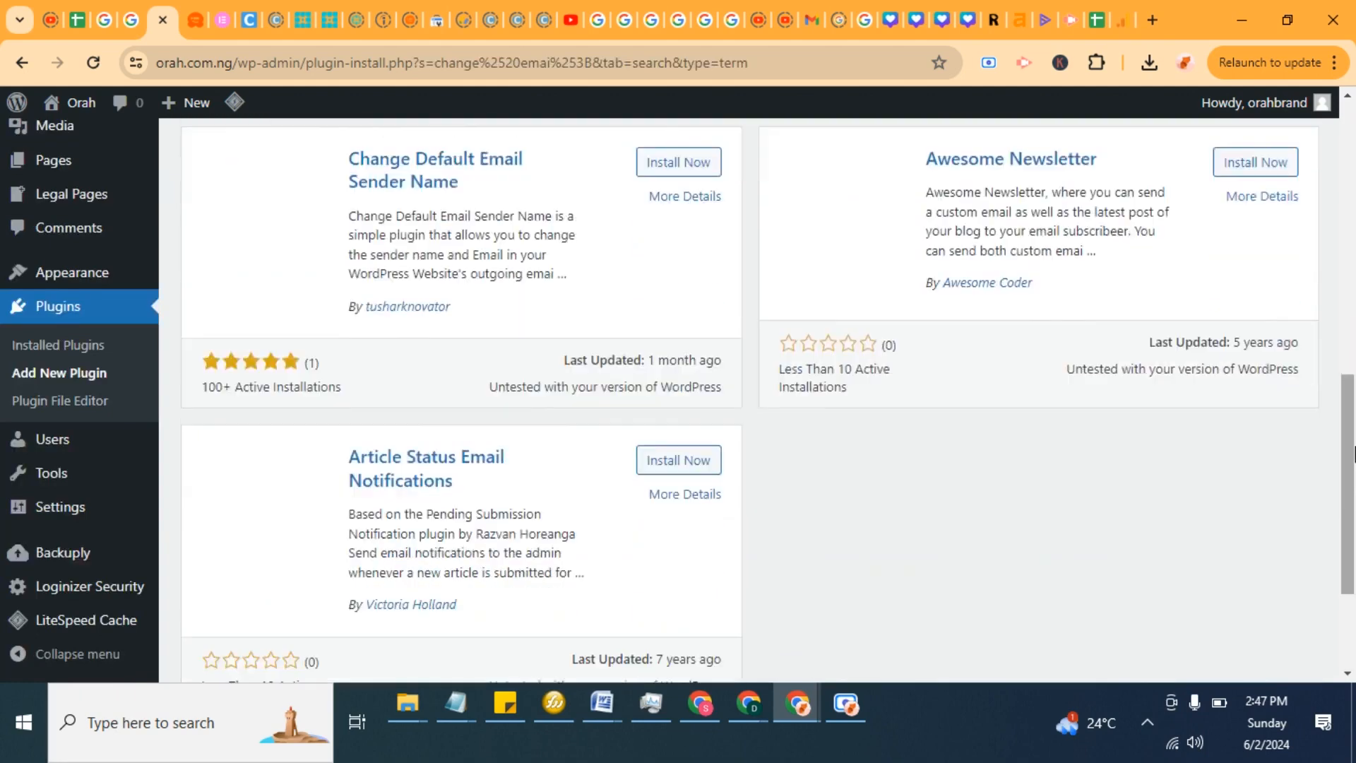
pyautogui.scroll(4, 1144, 432)
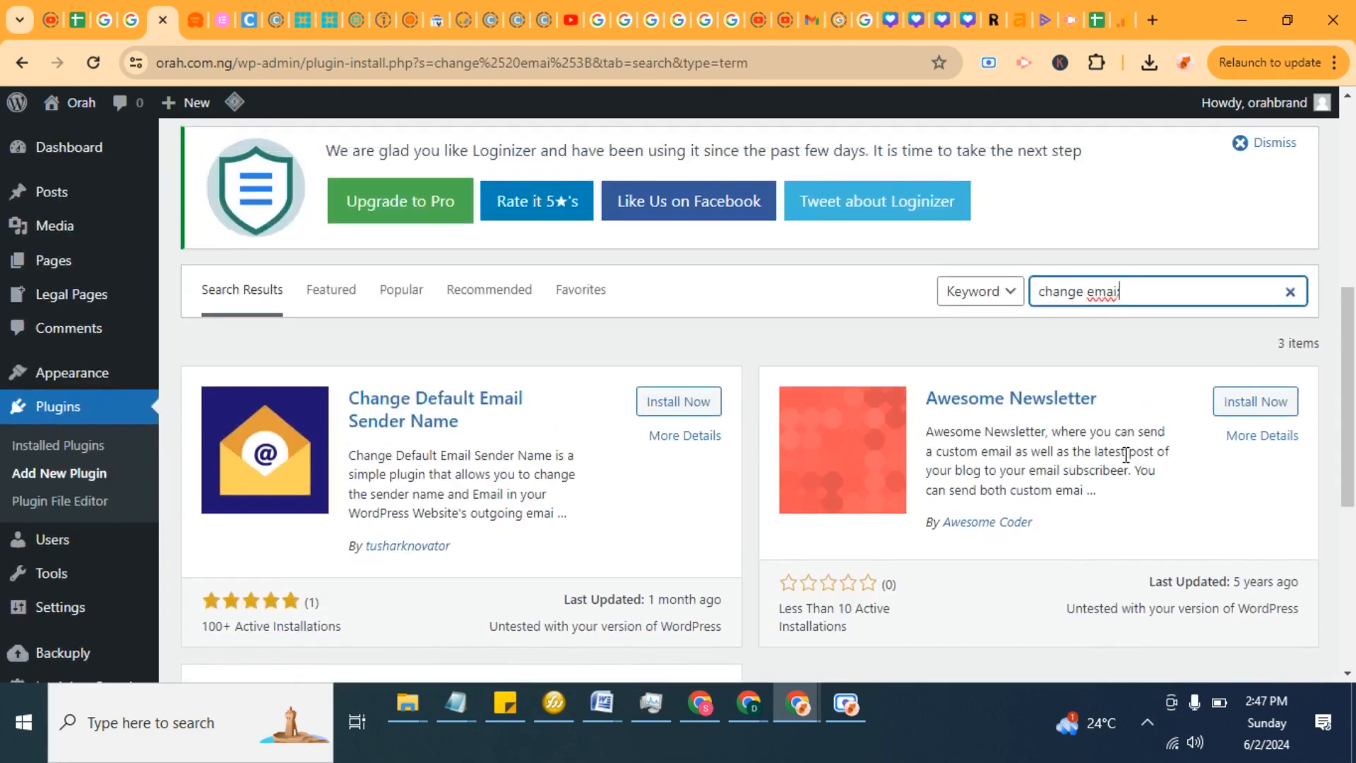
pyautogui.press('BackSpace')
pyautogui.write('l')
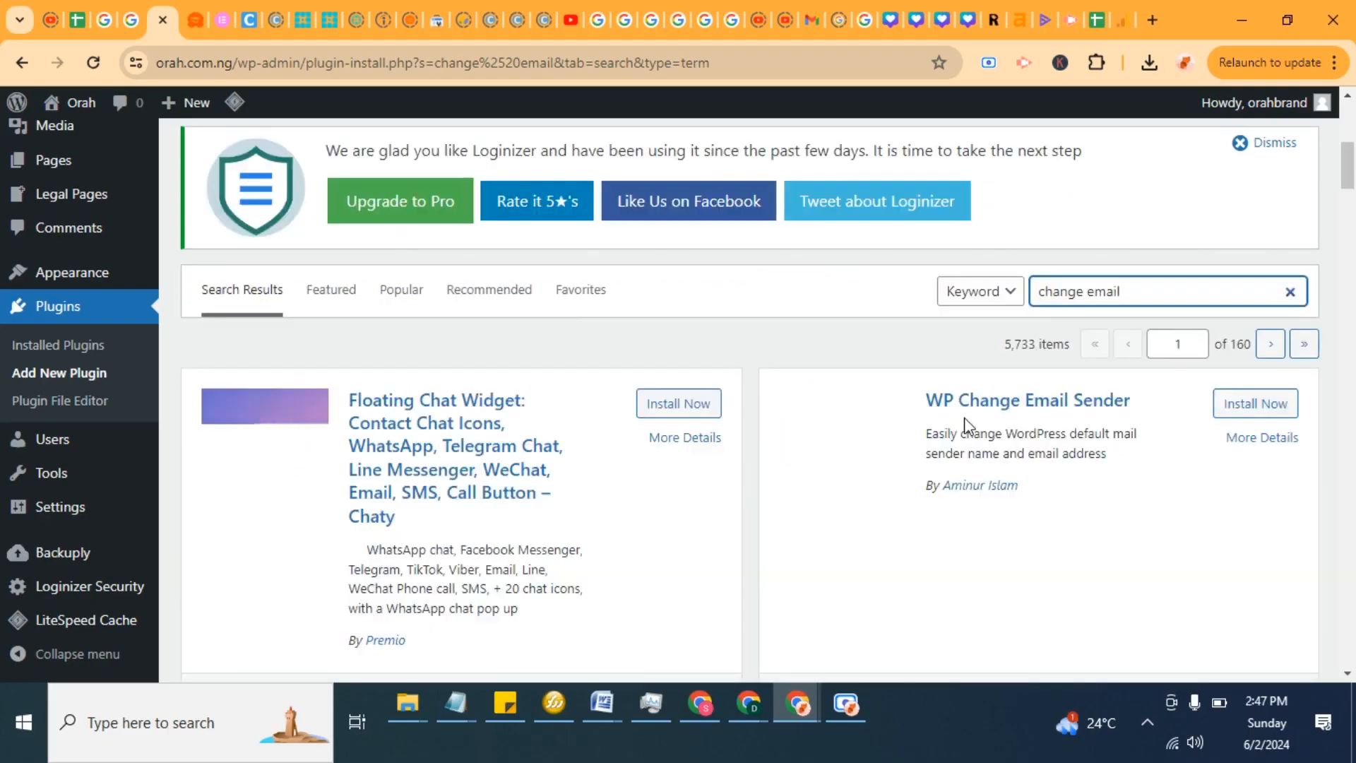
# Step: Browse the plugin search results for a plugin that changes the admin email
pyautogui.scroll(-3, 965, 431)
pyautogui.scroll(-2, 965, 431)
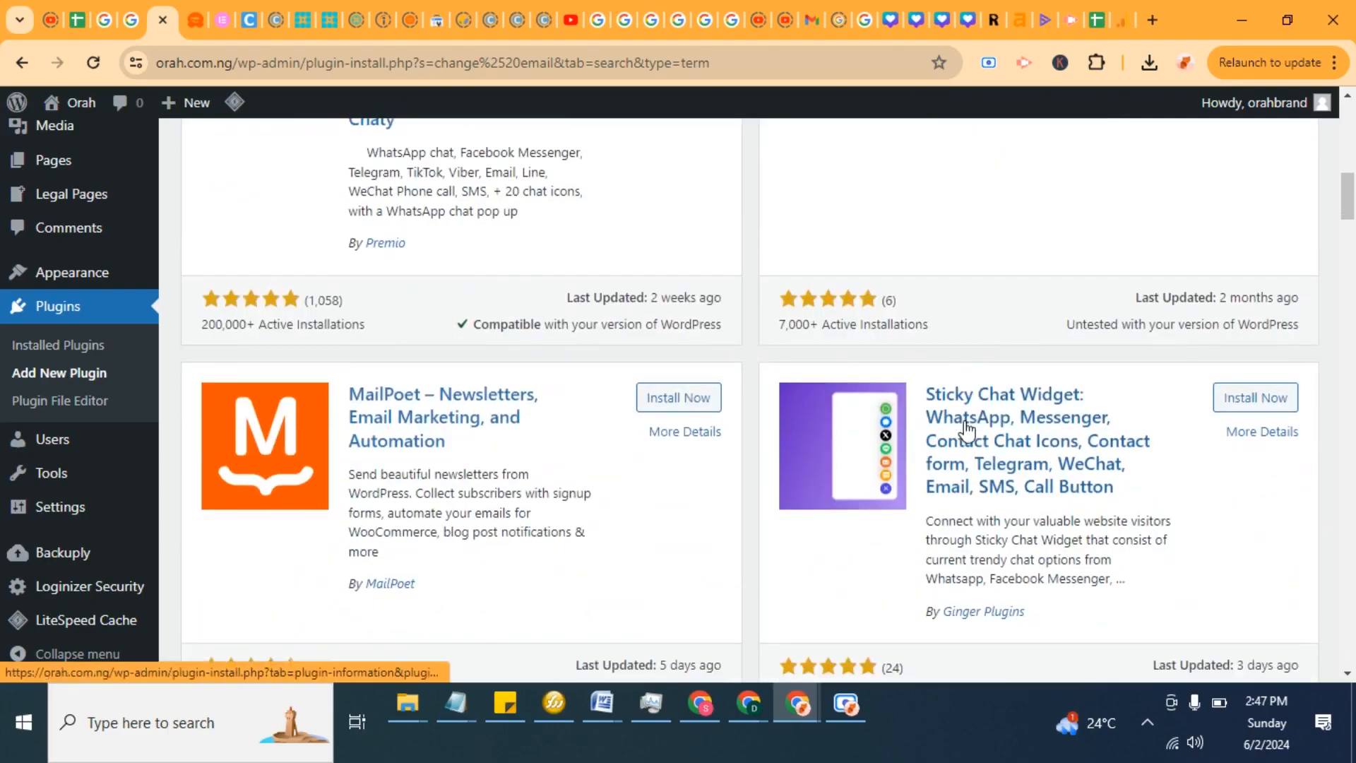
pyautogui.scroll(4, 962, 427)
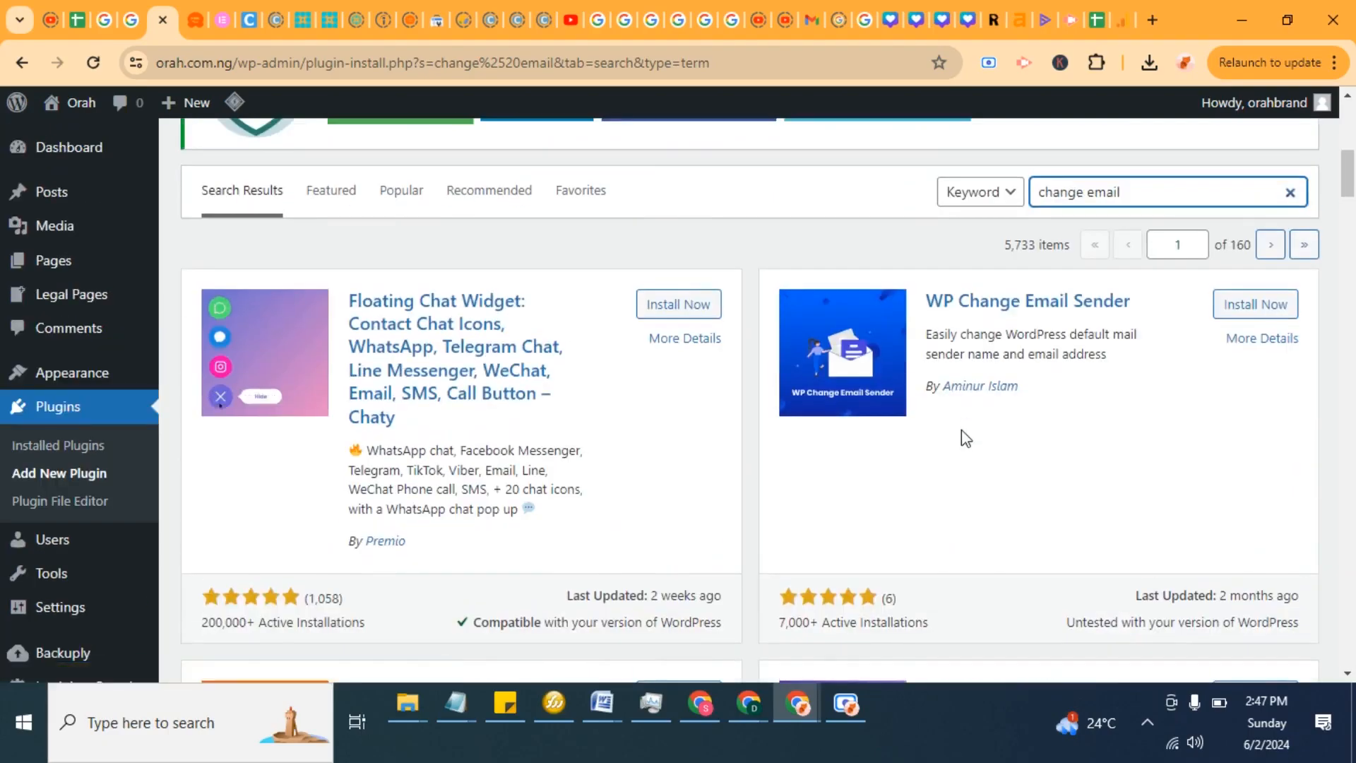
pyautogui.scroll(-10, 964, 435)
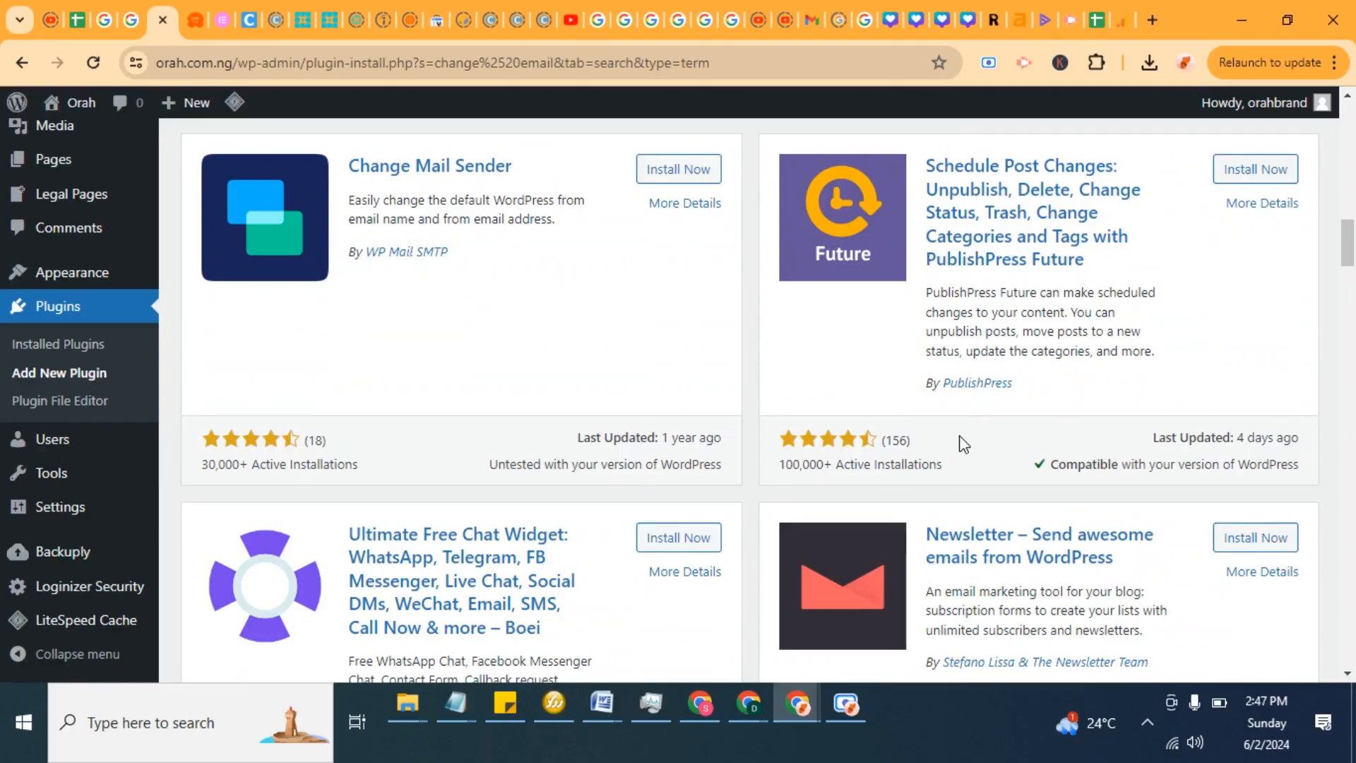
pyautogui.scroll(-6, 964, 443)
pyautogui.scroll(-2, 963, 439)
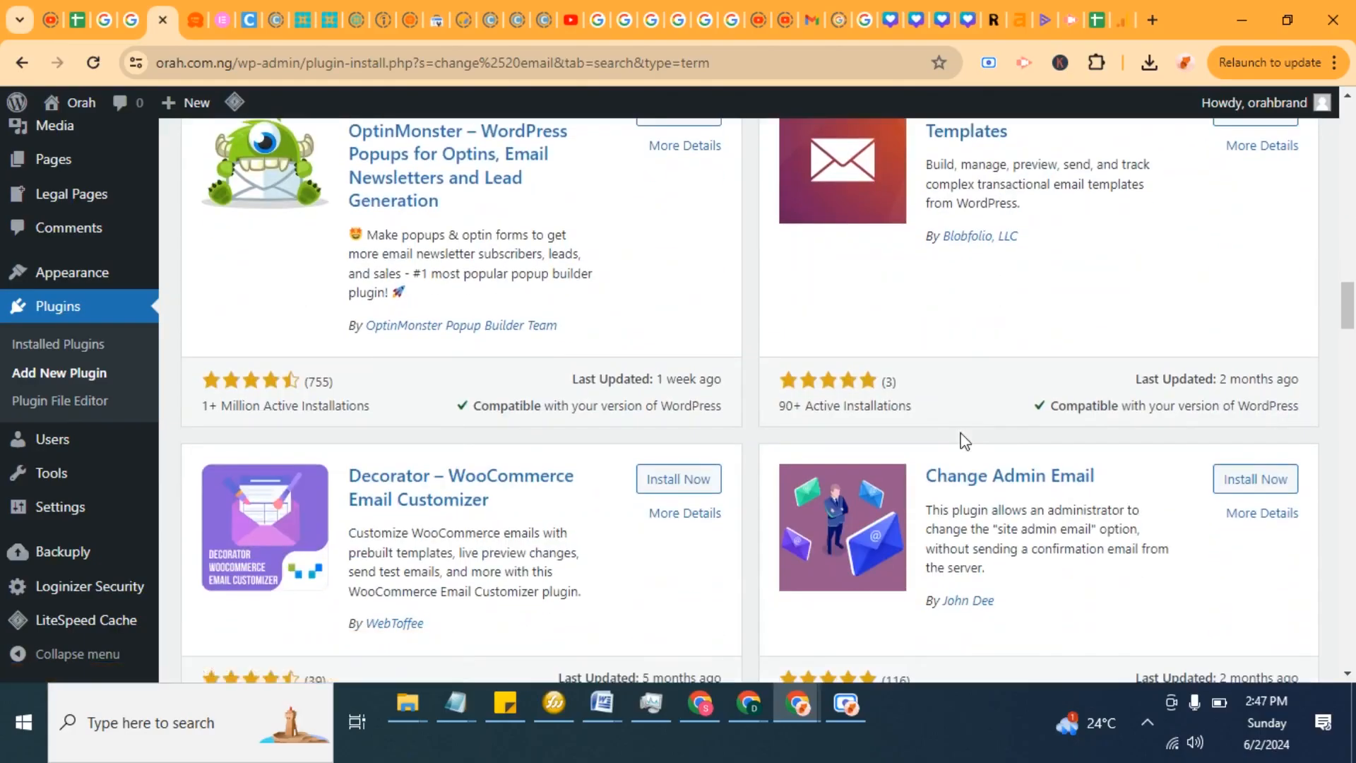
pyautogui.scroll(15, 954, 434)
pyautogui.scroll(-7, 946, 431)
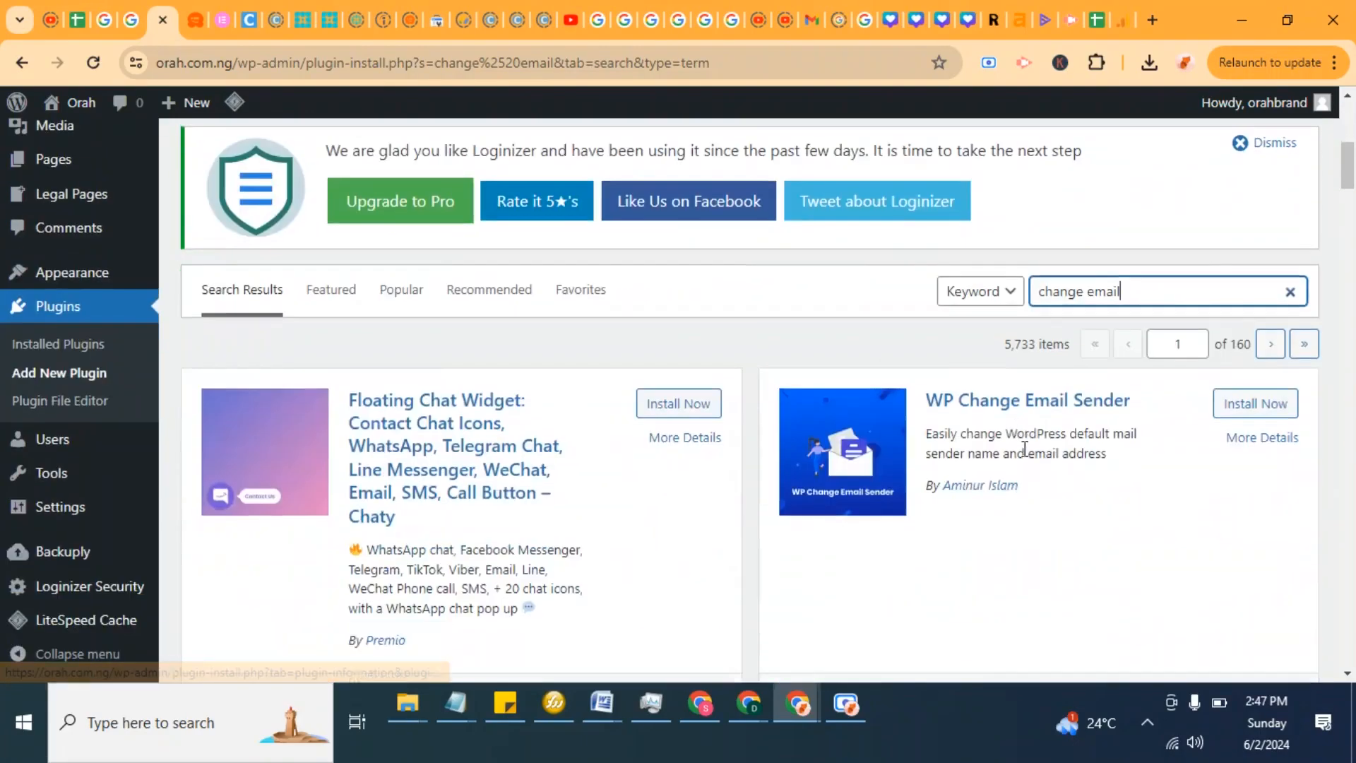
# Step: Refine the plugin search to change admin email
pyautogui.click(1103, 294)
pyautogui.write('admin')
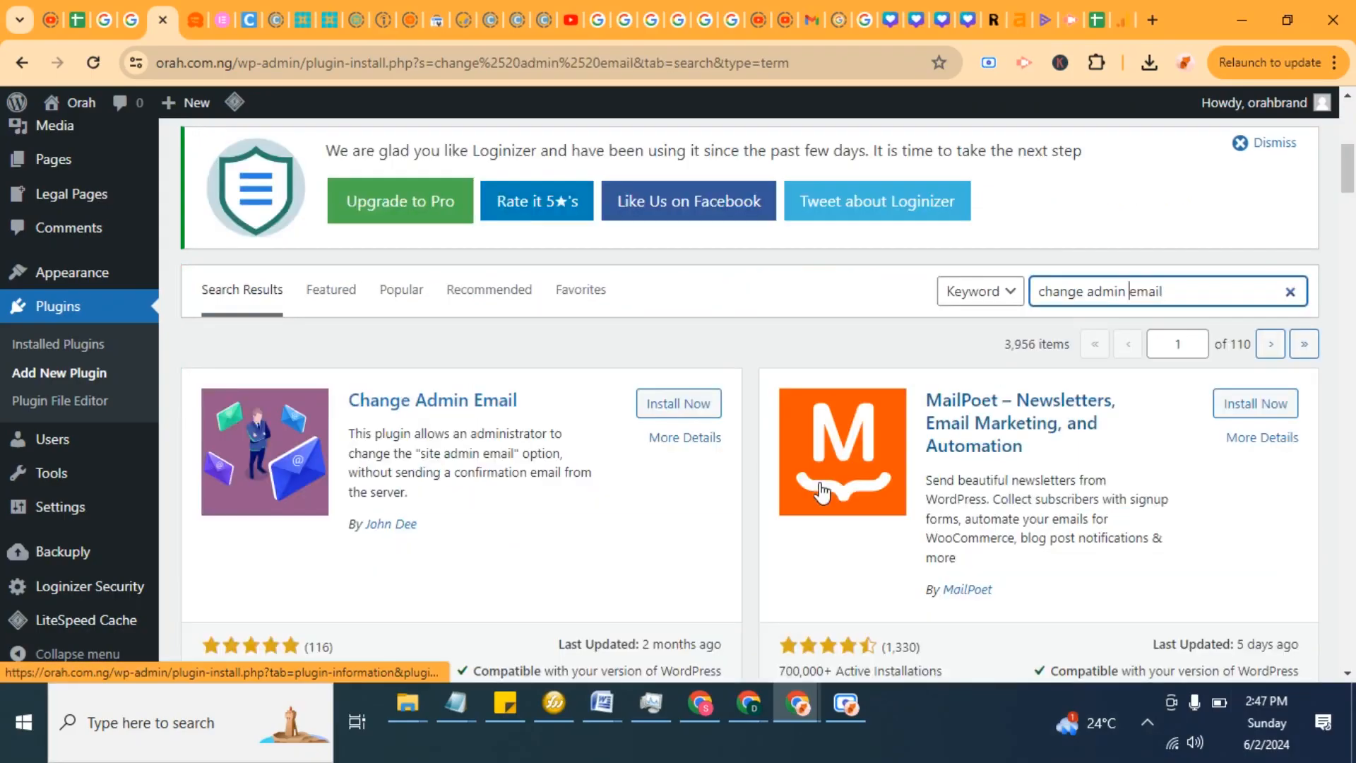
# Step: Install and activate the Change Admin Email plugin
pyautogui.scroll(-1, 820, 490)
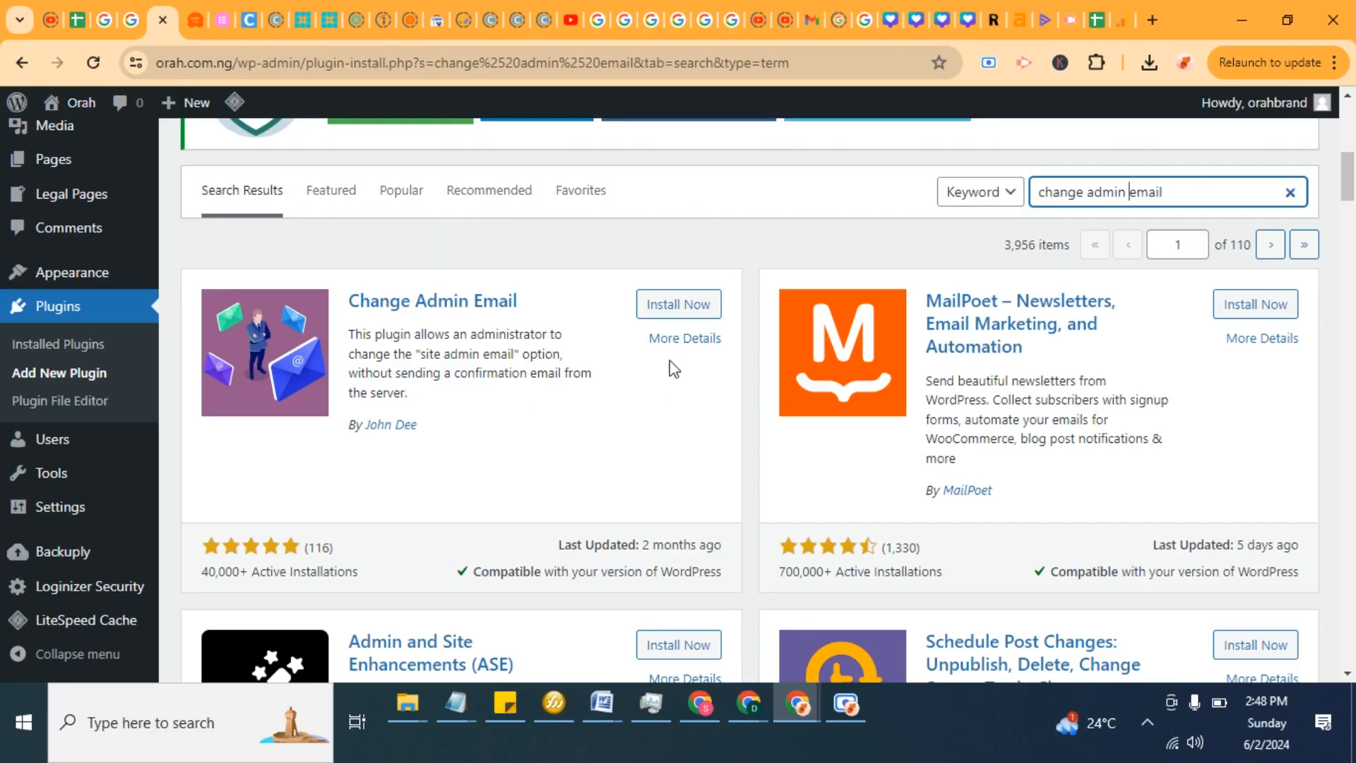
pyautogui.click(655, 311)
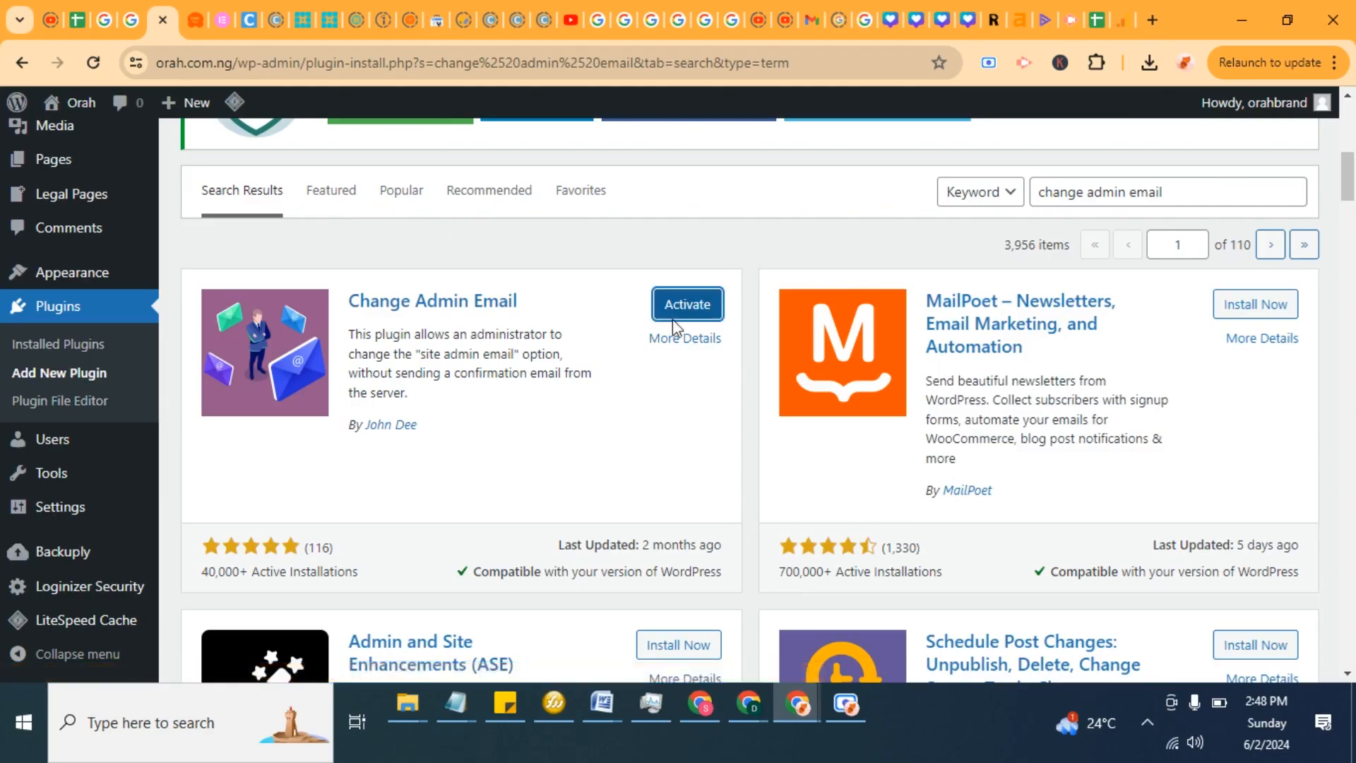
pyautogui.click(675, 311)
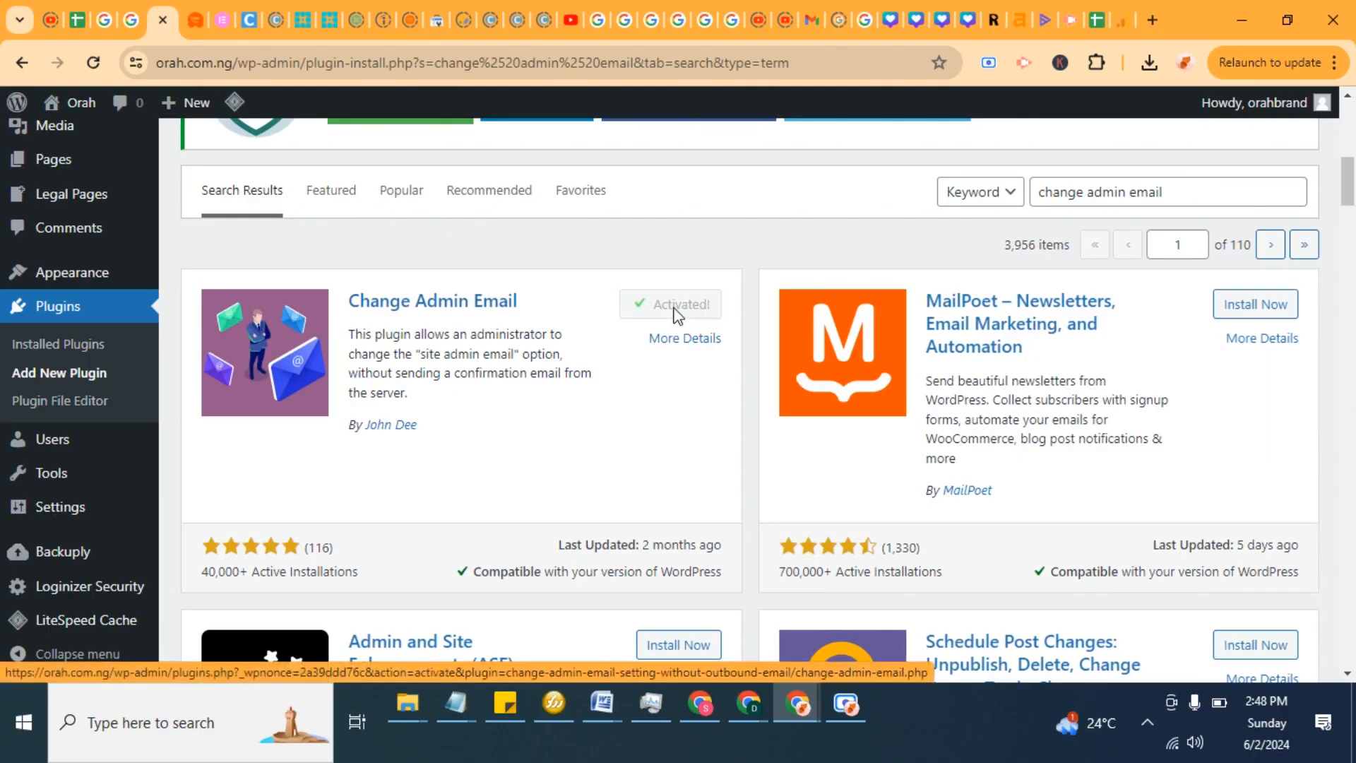
# Step: Go to the dashboard and open the General Settings page
pyautogui.scroll(7, 102, 208)
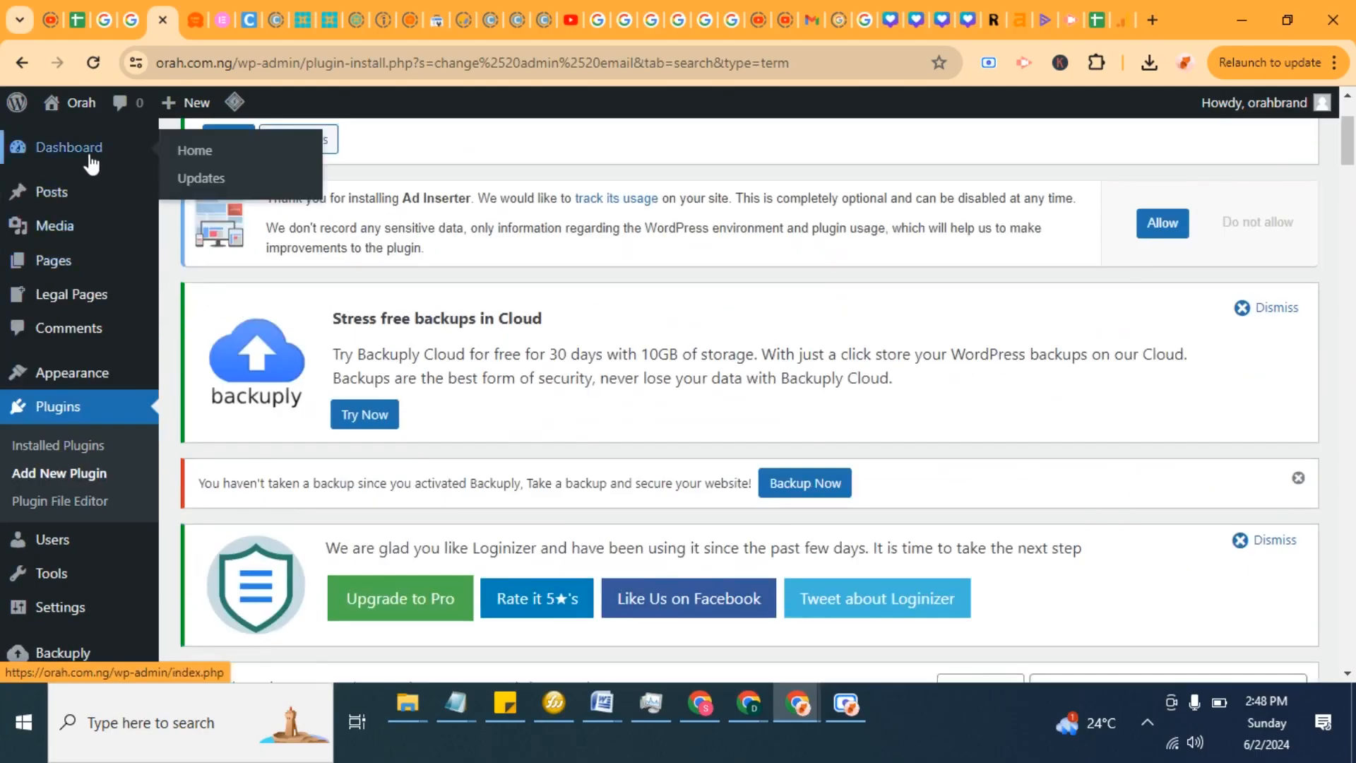
pyautogui.click(90, 163)
pyautogui.scroll(-5, 302, 275)
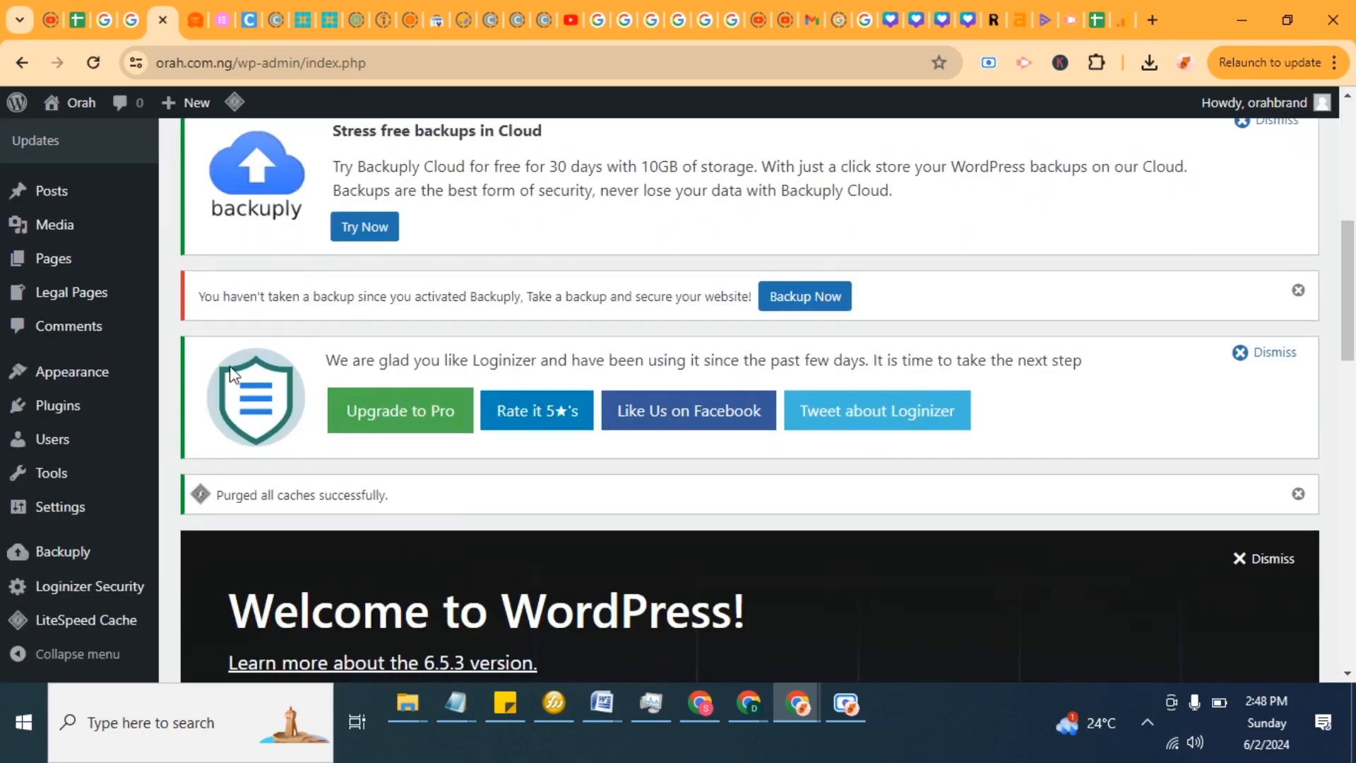
pyautogui.moveTo(82, 520)
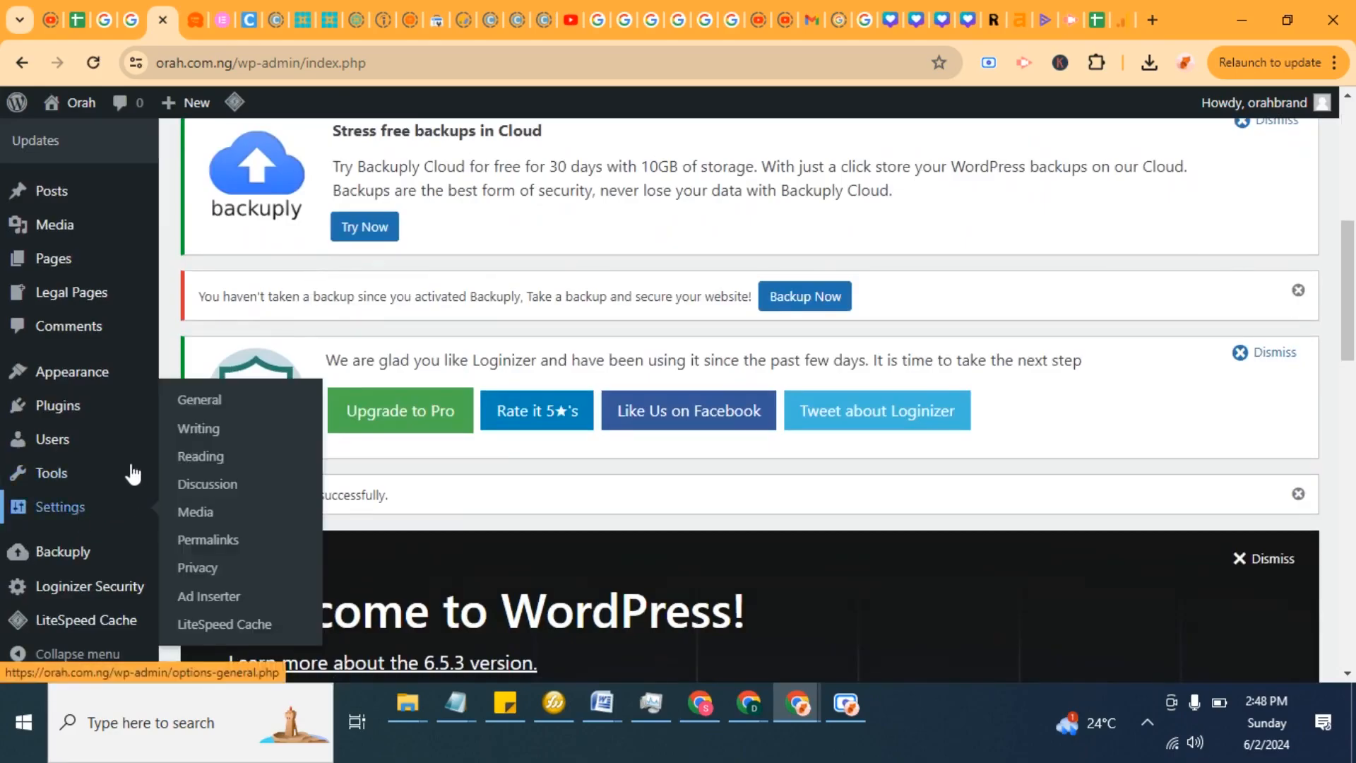
pyautogui.click(223, 408)
# Step: Replace the Administration Email Address with the new Gmail address and send a test email to it
pyautogui.scroll(-10, 611, 399)
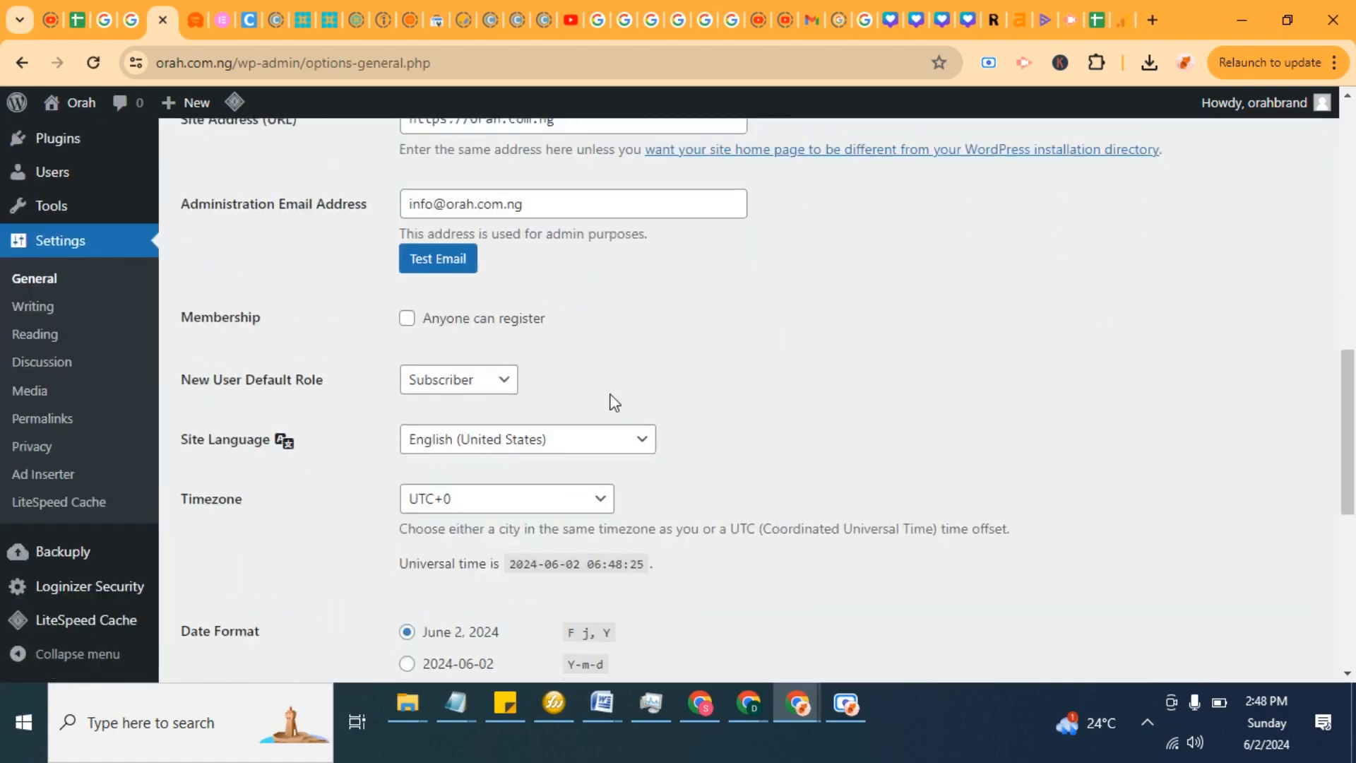
pyautogui.scroll(3, 612, 400)
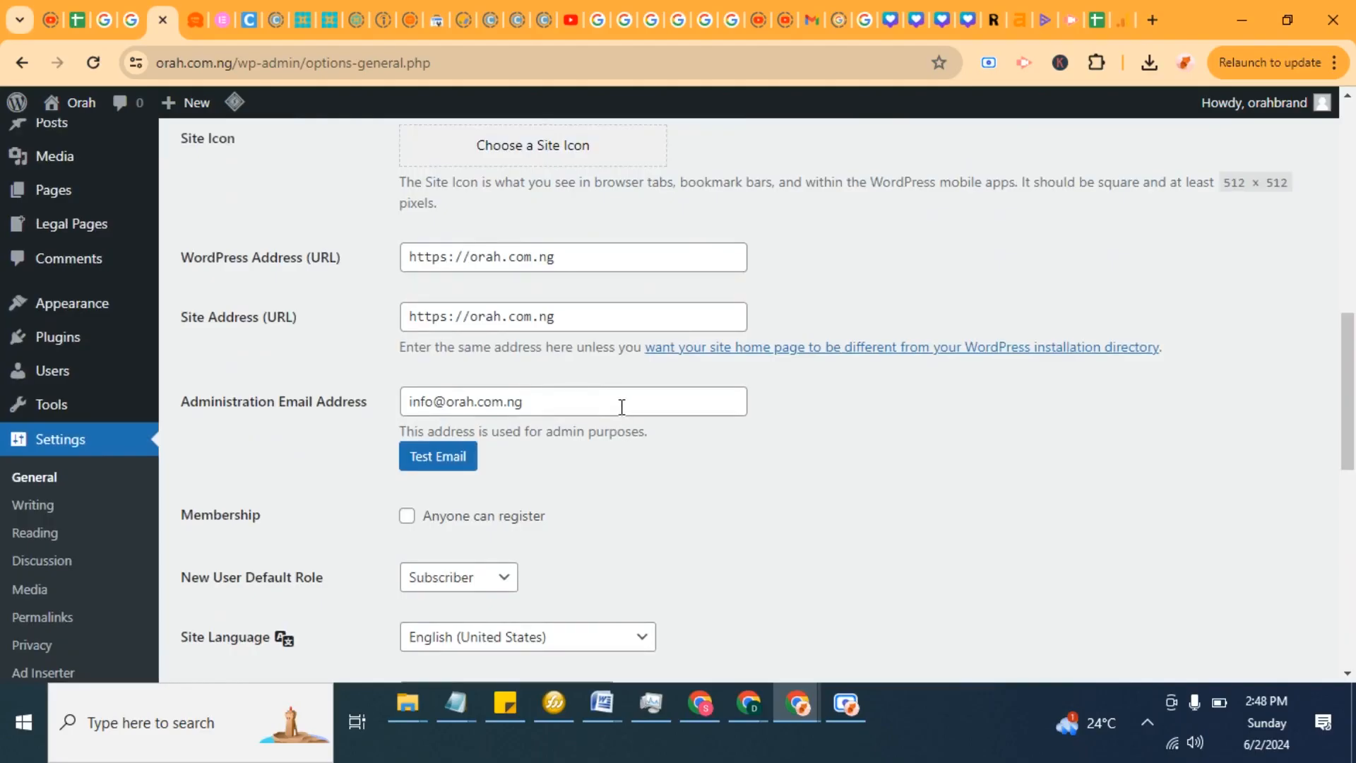
pyautogui.moveTo(575, 417); pyautogui.dragTo(404, 403)
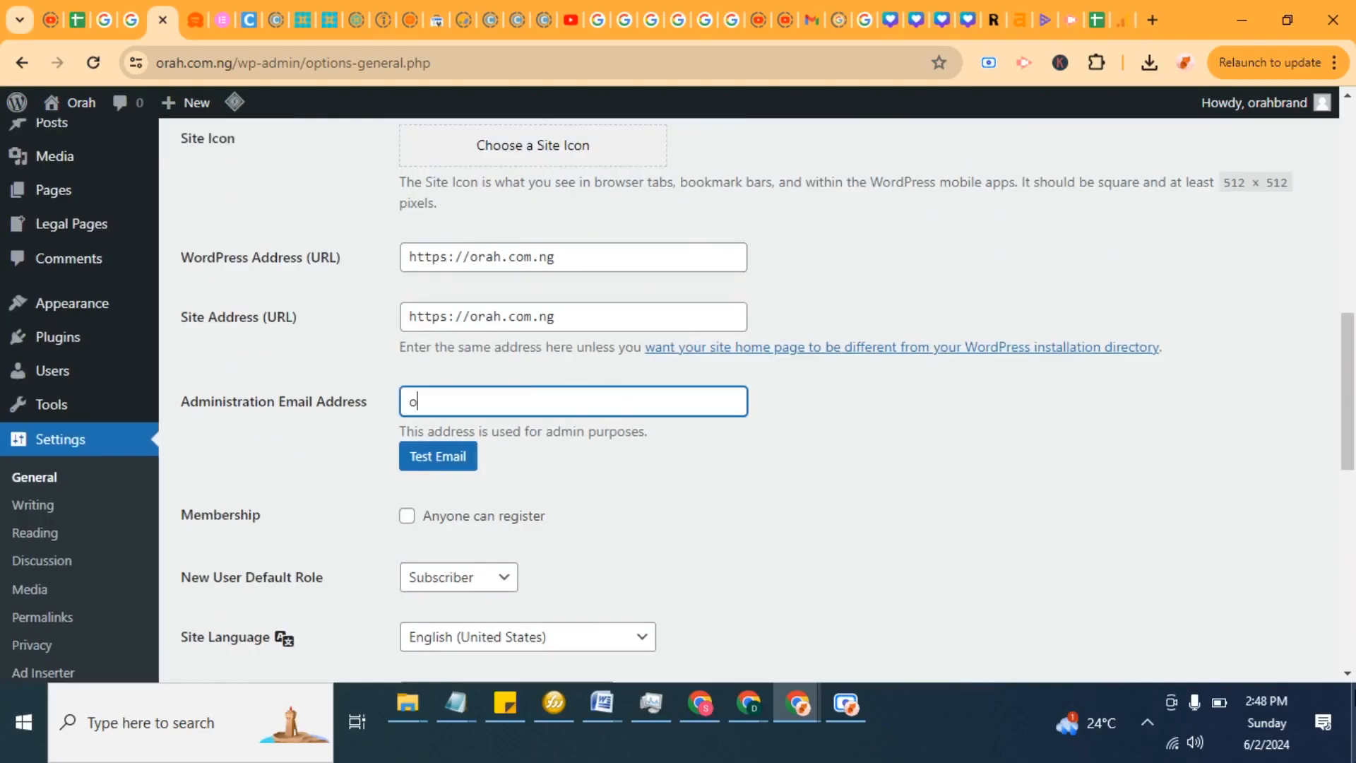
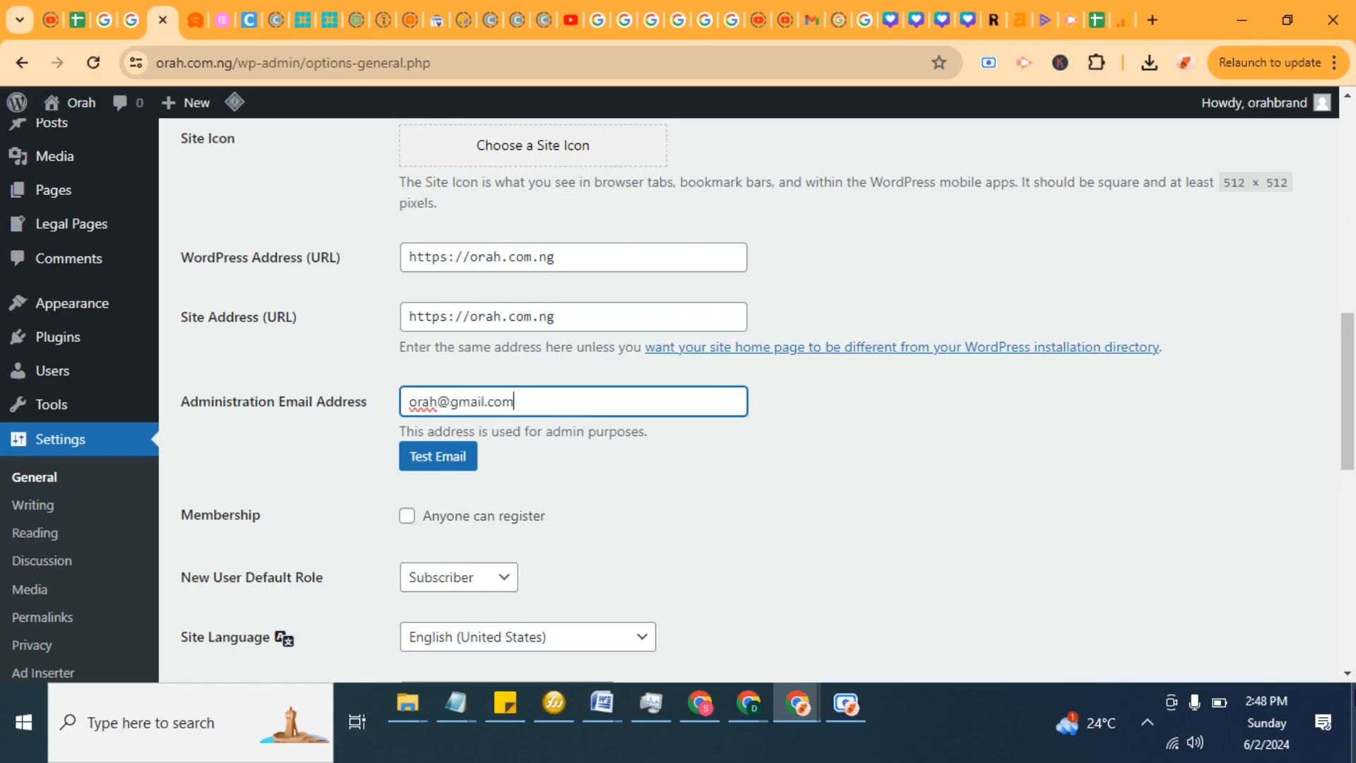
pyautogui.click(827, 485)
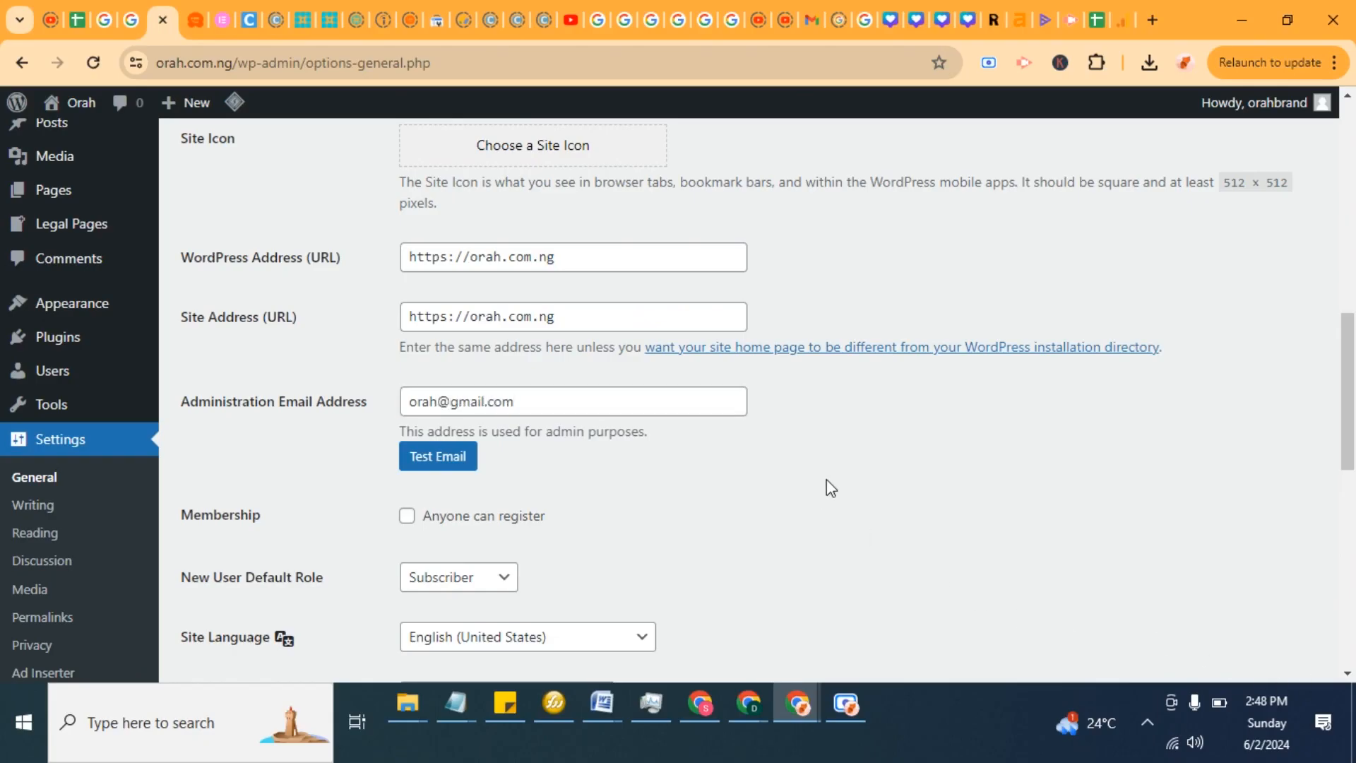
pyautogui.click(446, 460)
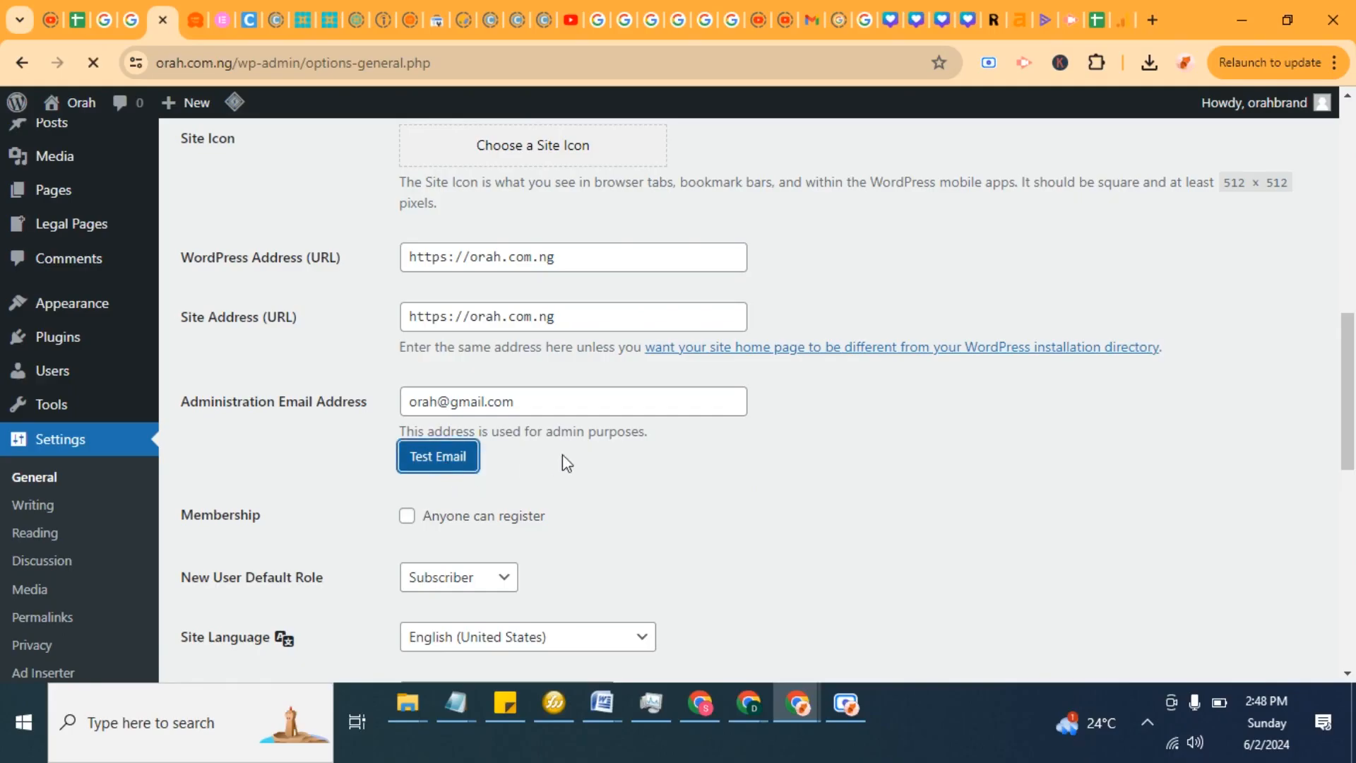
# Step: Review the Administration Email Address and saved settings on the General Settings page
pyautogui.scroll(-10, 507, 456)
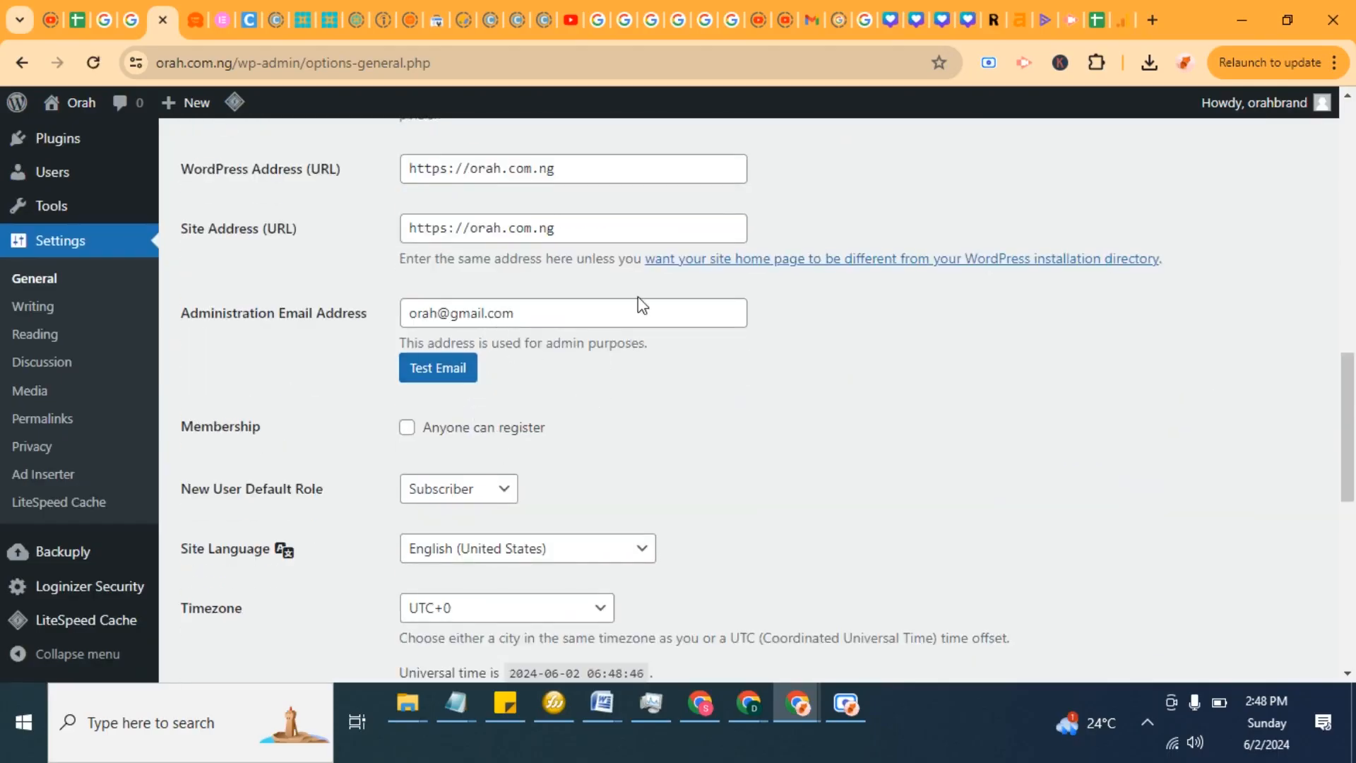
pyautogui.scroll(6, 640, 307)
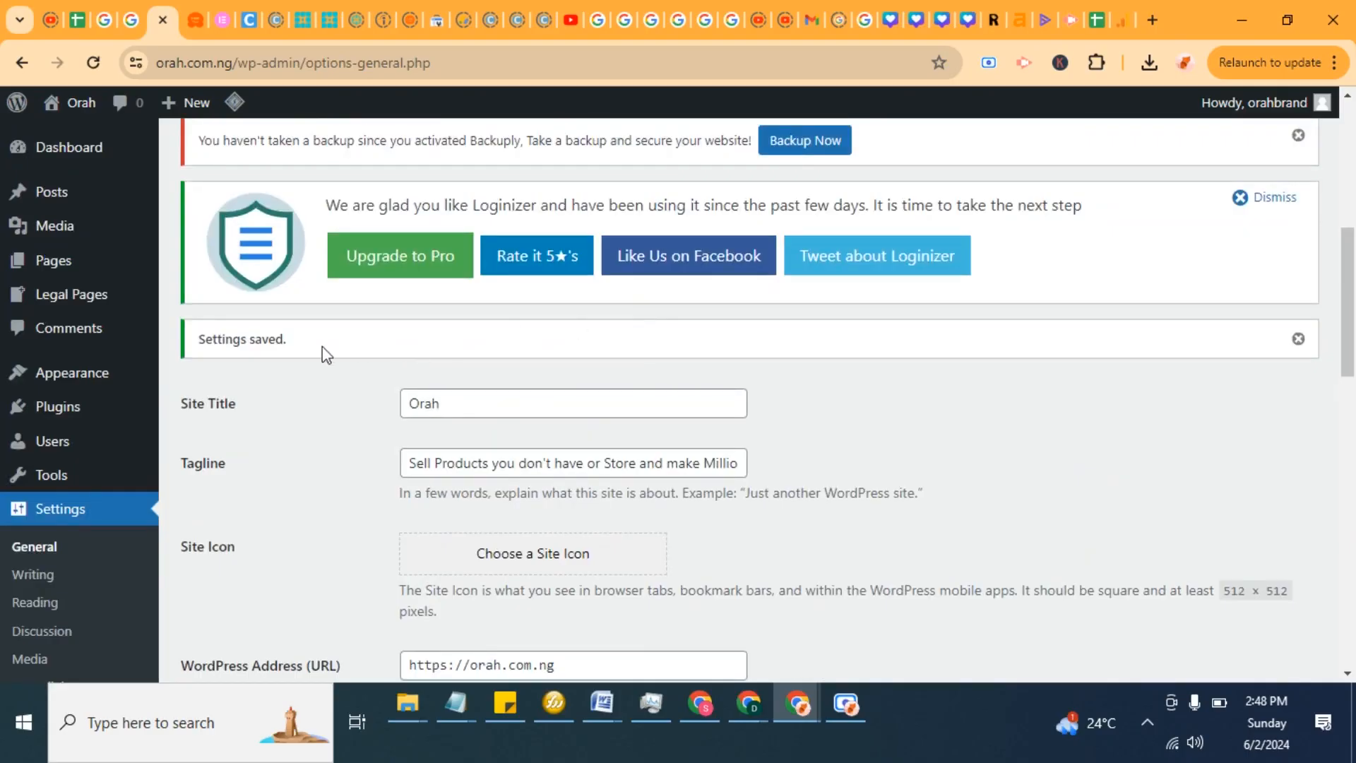
pyautogui.scroll(-5, 558, 415)
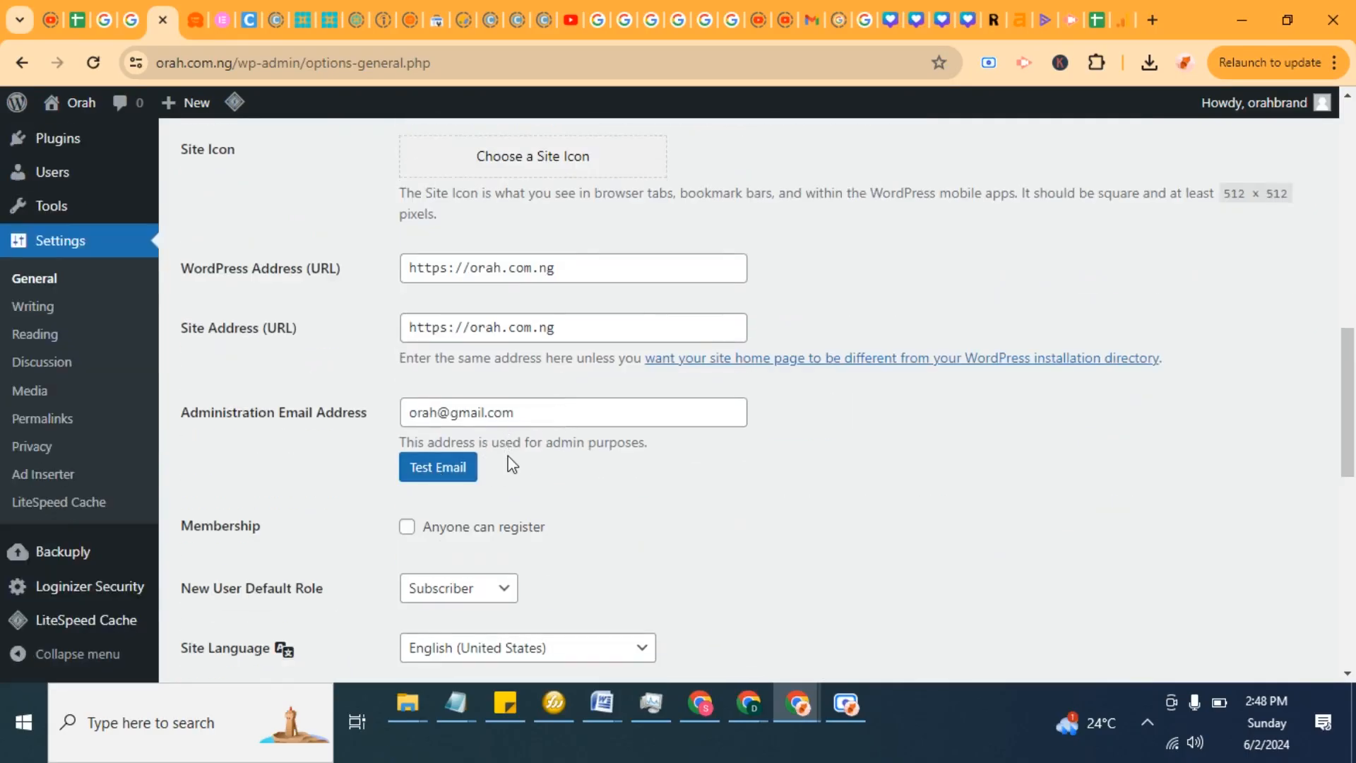
pyautogui.click(407, 479)
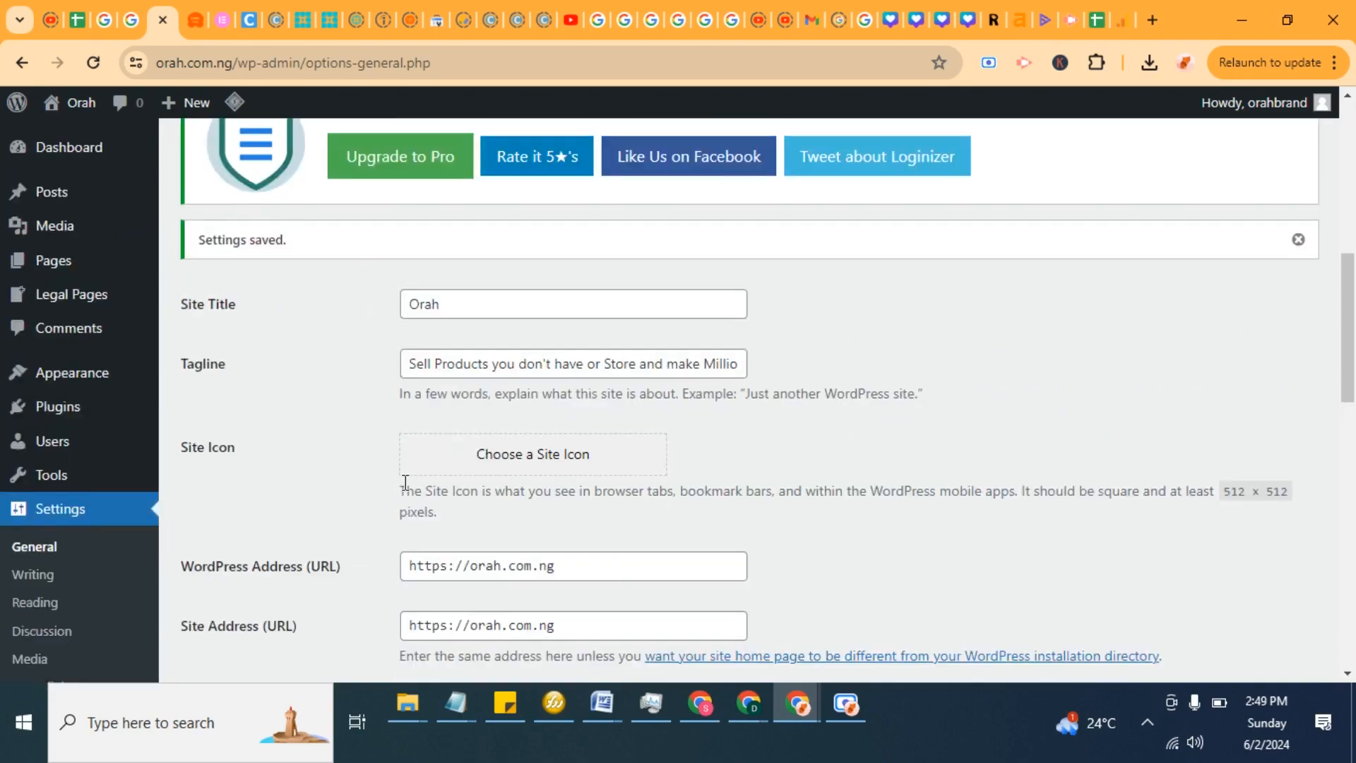
pyautogui.scroll(-5, 406, 481)
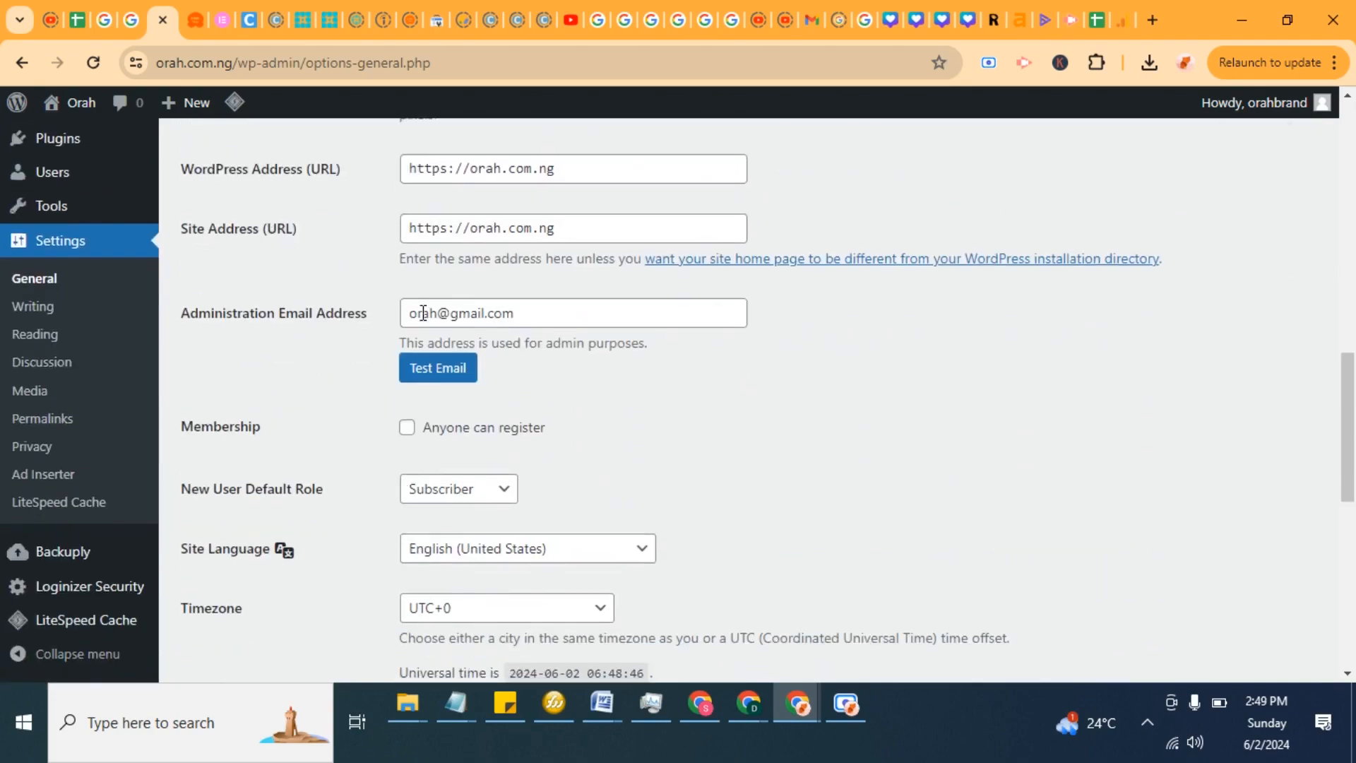
pyautogui.scroll(-4, 464, 311)
pyautogui.scroll(5, 854, 339)
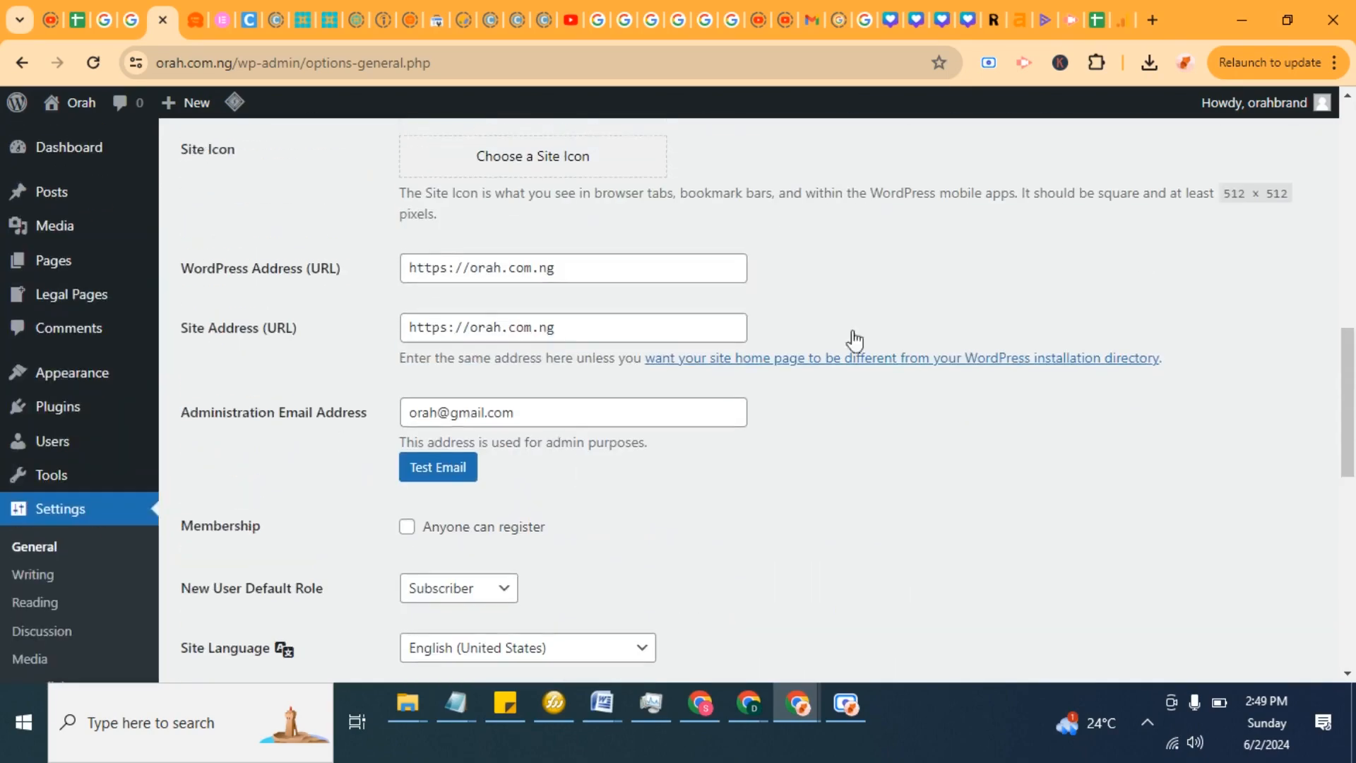
pyautogui.scroll(3, 1311, 145)
# Step: Open the profile page and cancel the pending change of the account email
pyautogui.moveTo(1269, 113)
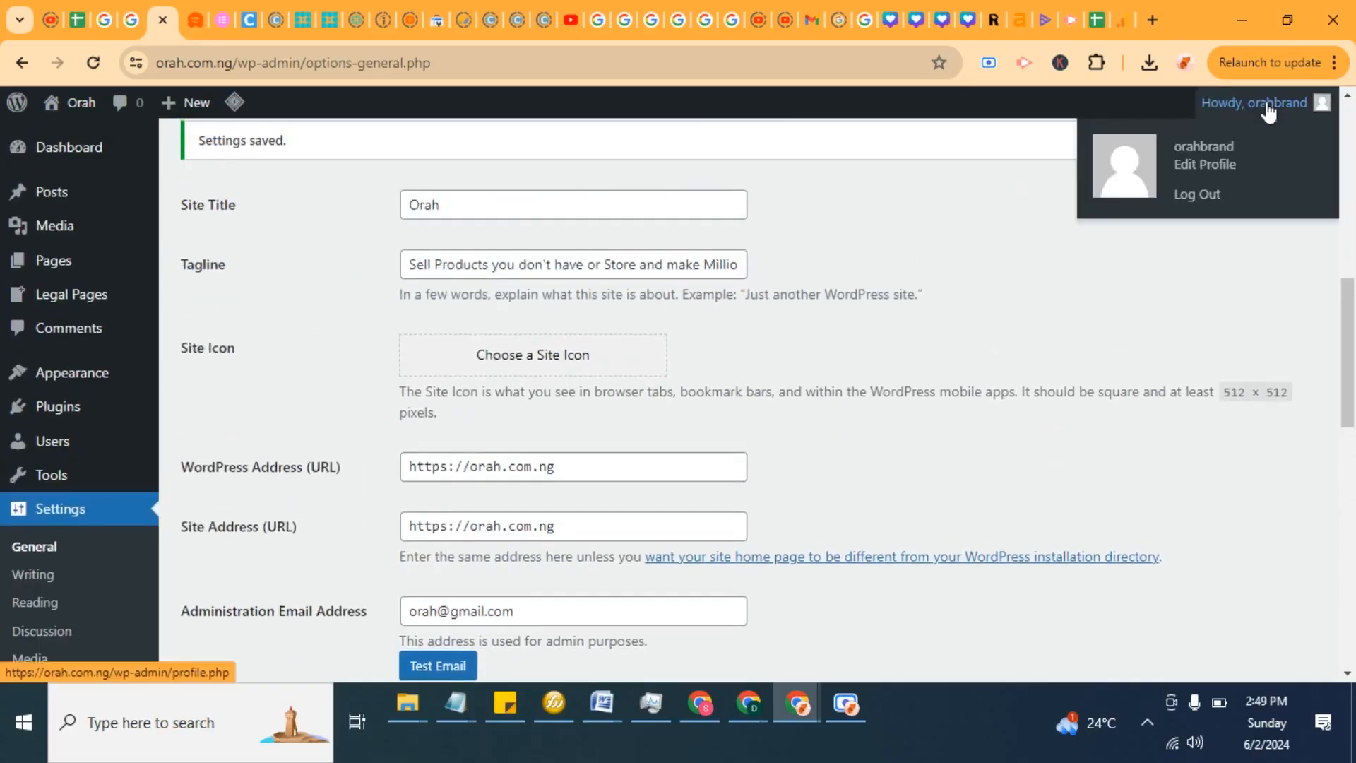
pyautogui.click(1197, 167)
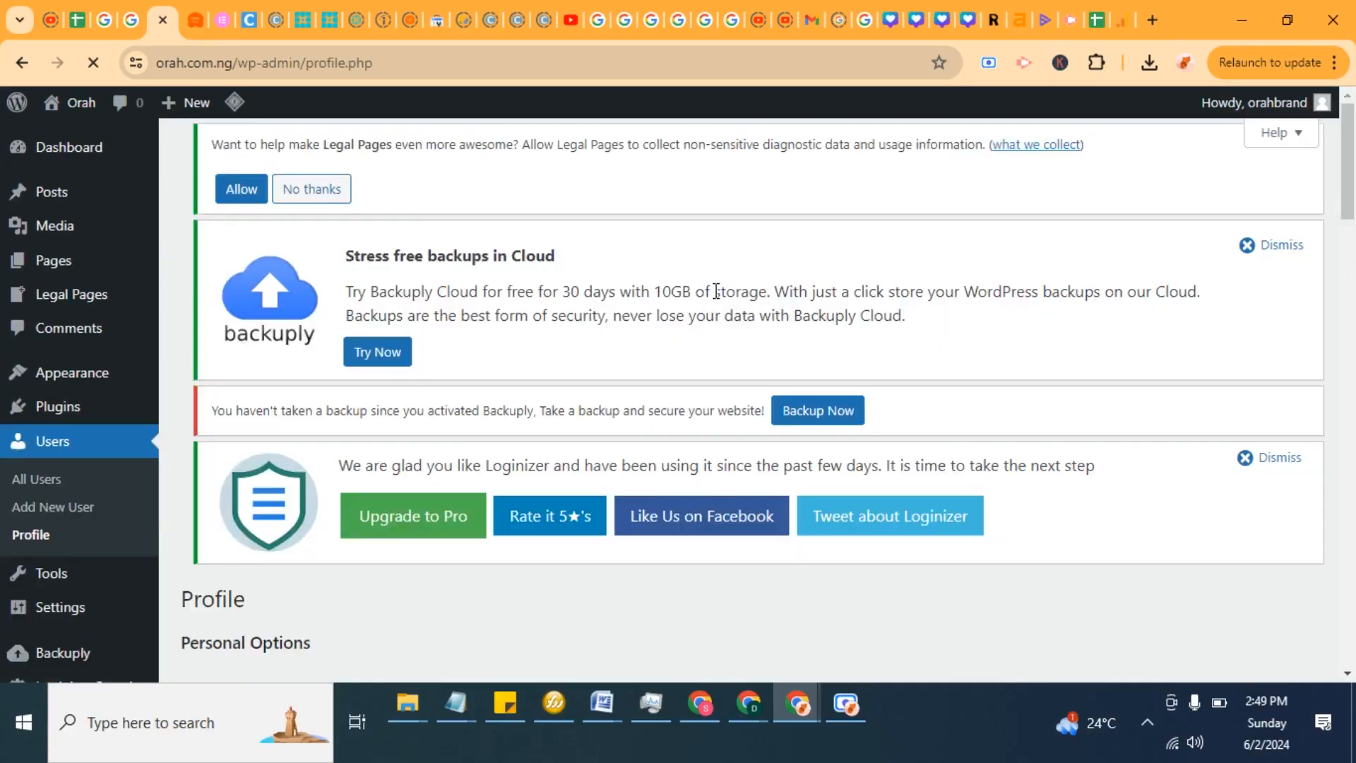
pyautogui.scroll(-10, 715, 306)
pyautogui.scroll(-5, 716, 309)
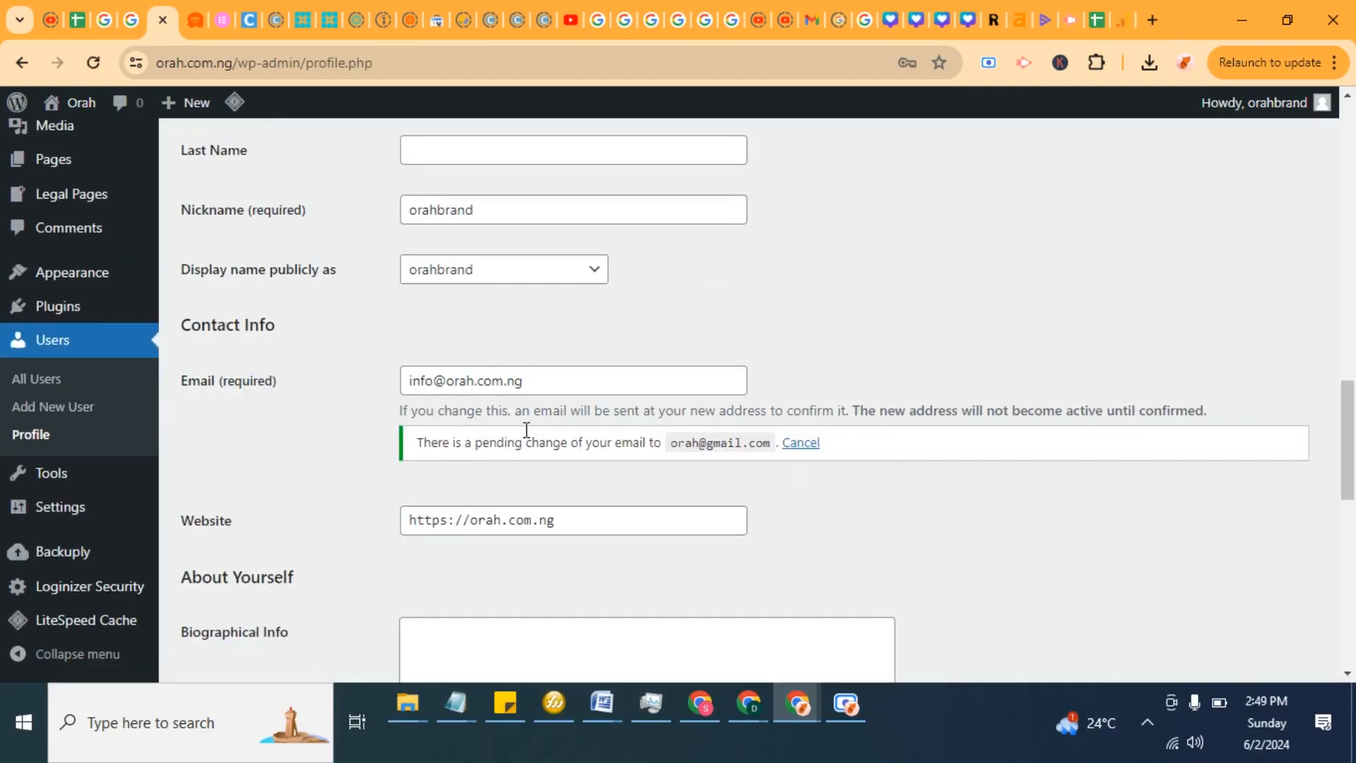
pyautogui.click(801, 443)
pyautogui.scroll(-10, 794, 500)
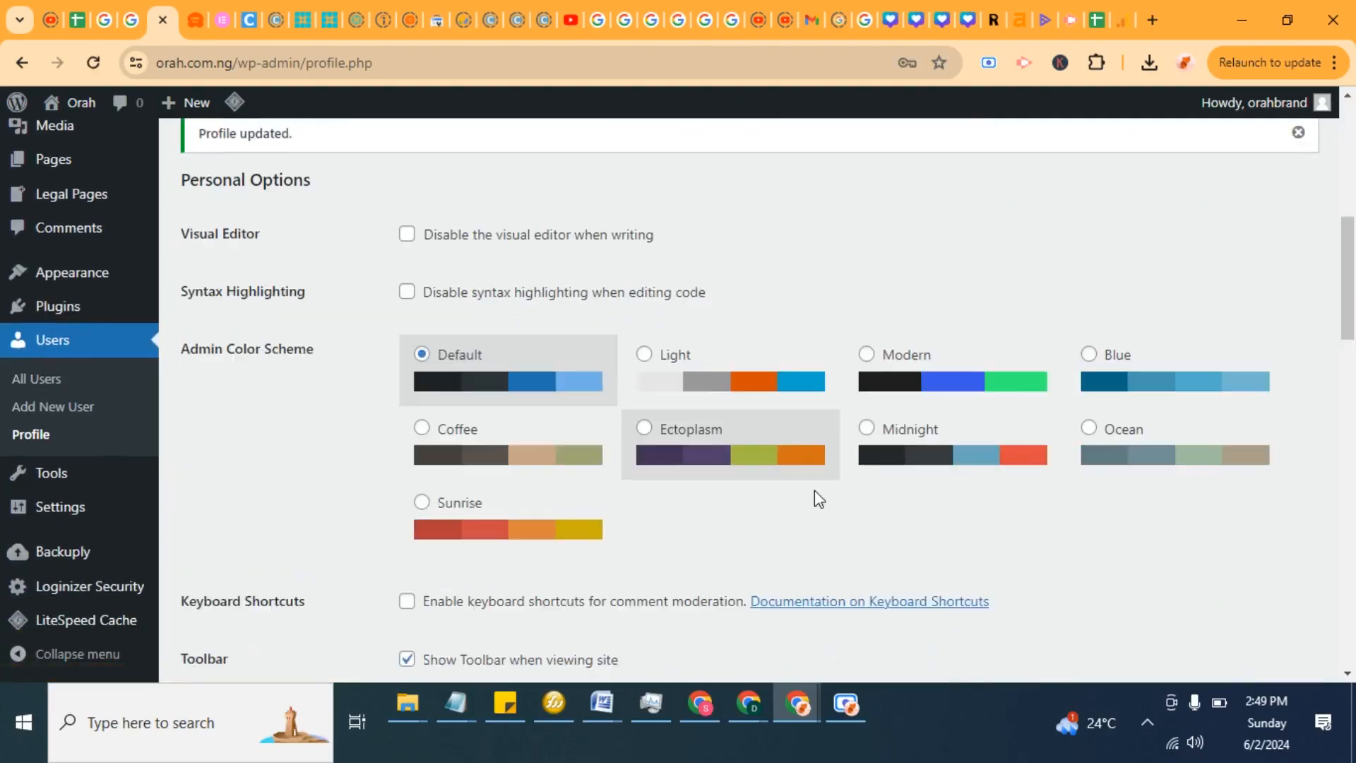
# Step: Check the profile's email field and dismiss the profile updated notice
pyautogui.scroll(5, 816, 492)
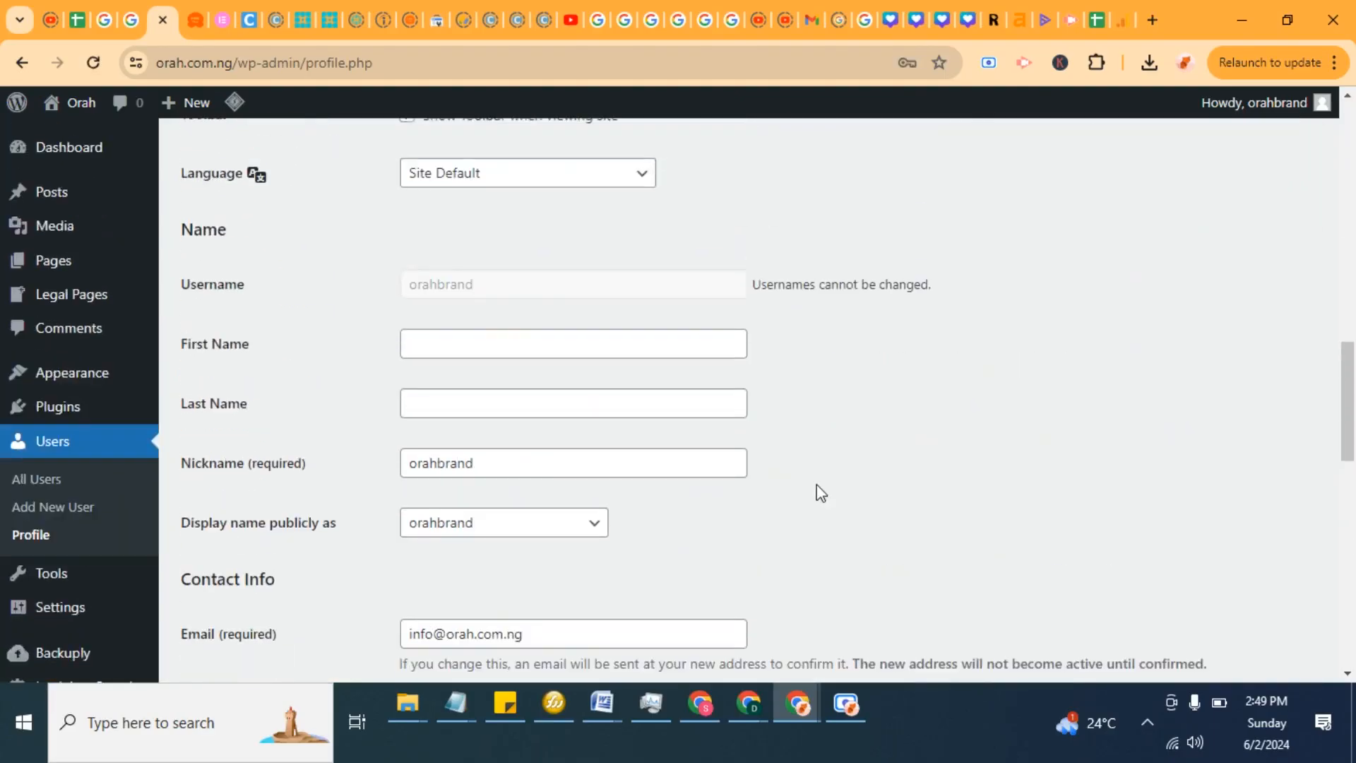
pyautogui.scroll(-3, 820, 493)
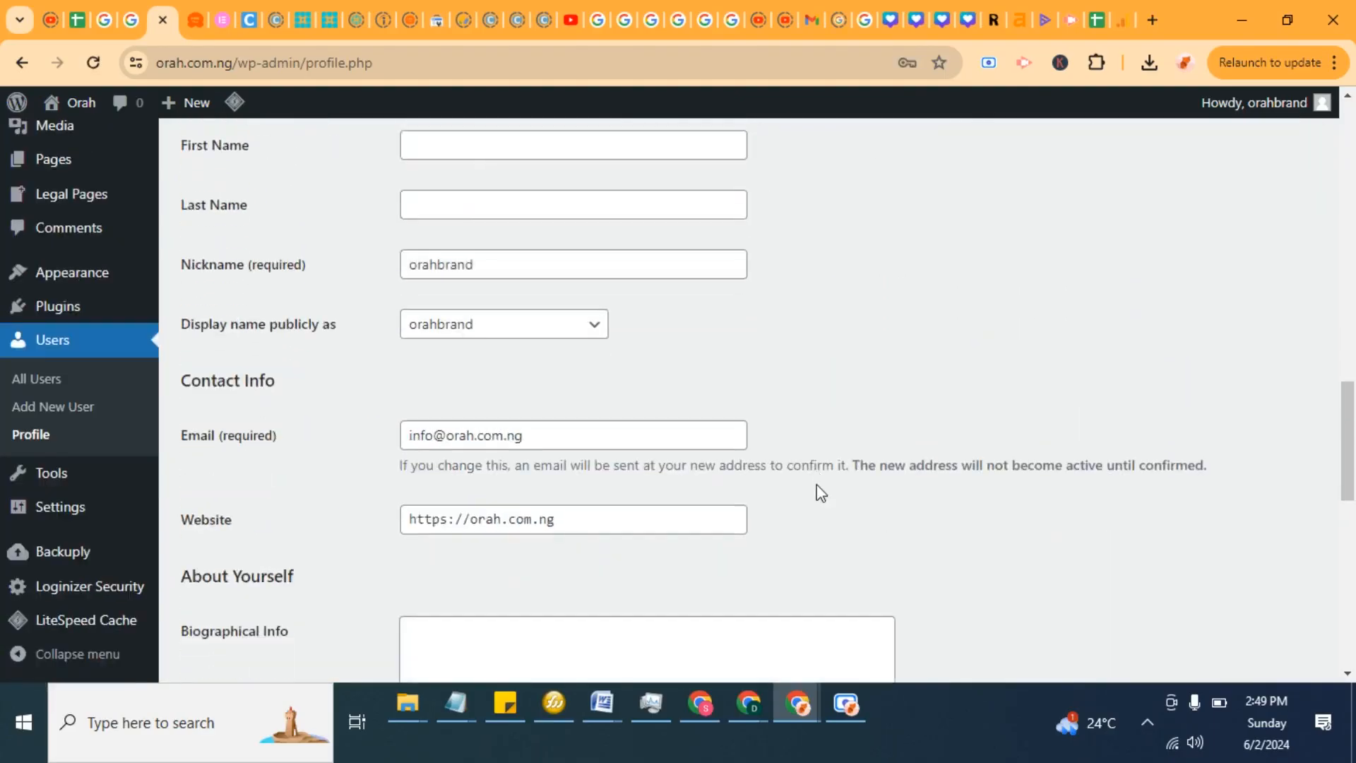
pyautogui.scroll(-4, 819, 493)
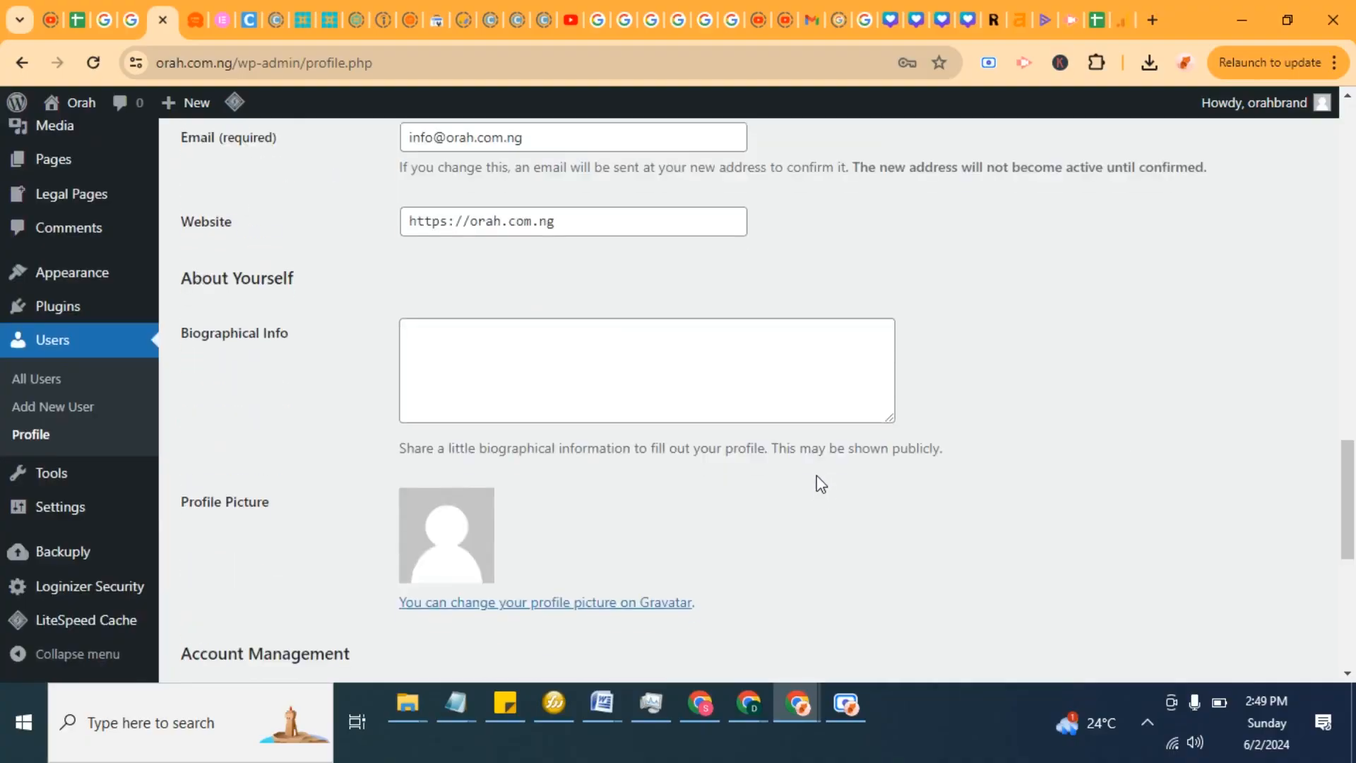
pyautogui.scroll(6, 820, 484)
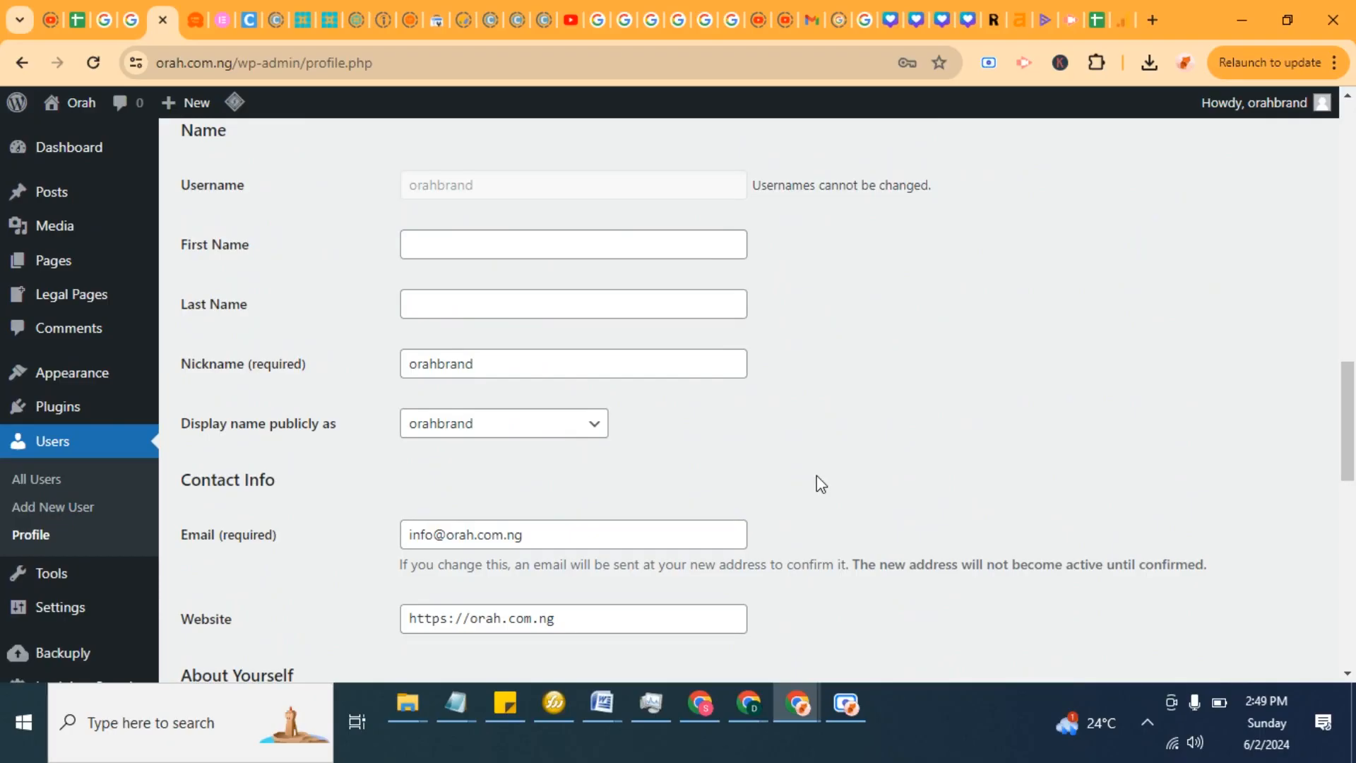
pyautogui.scroll(9, 812, 480)
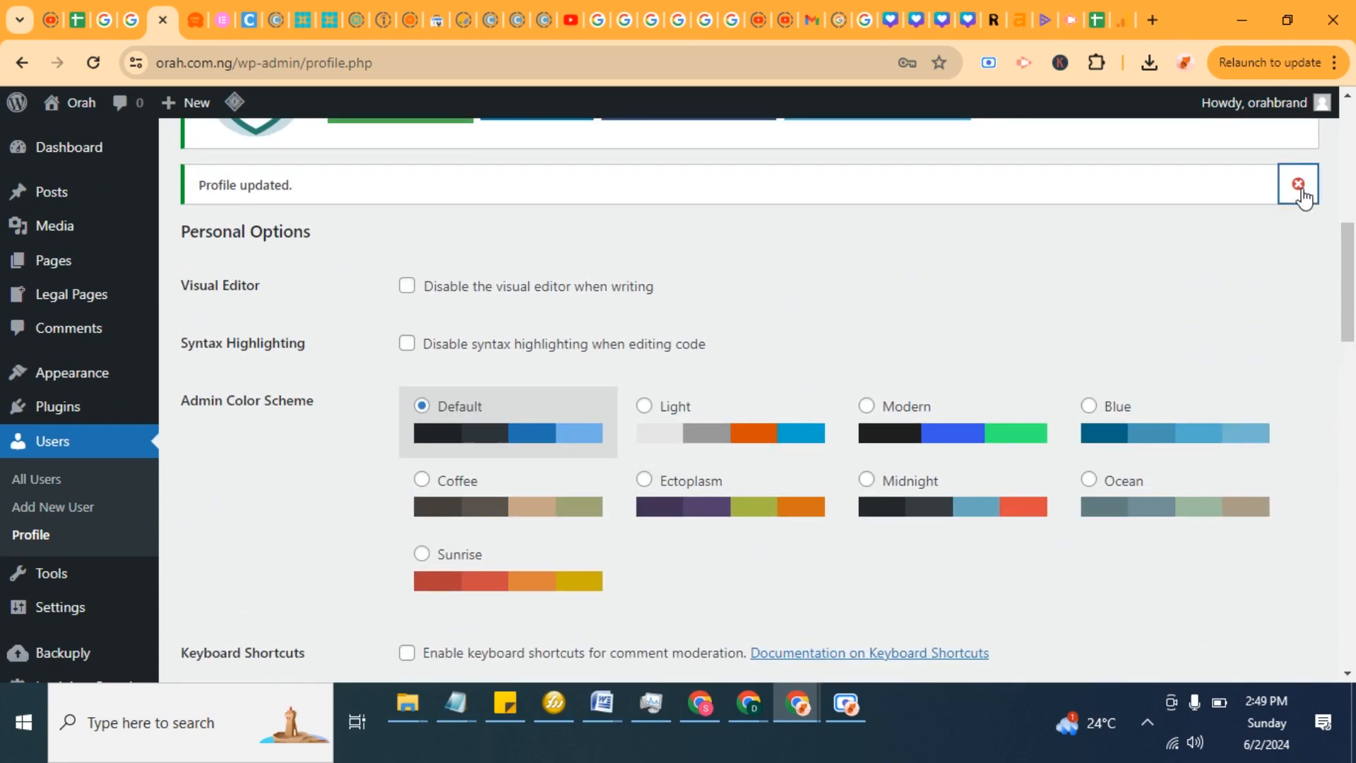
pyautogui.click(1298, 185)
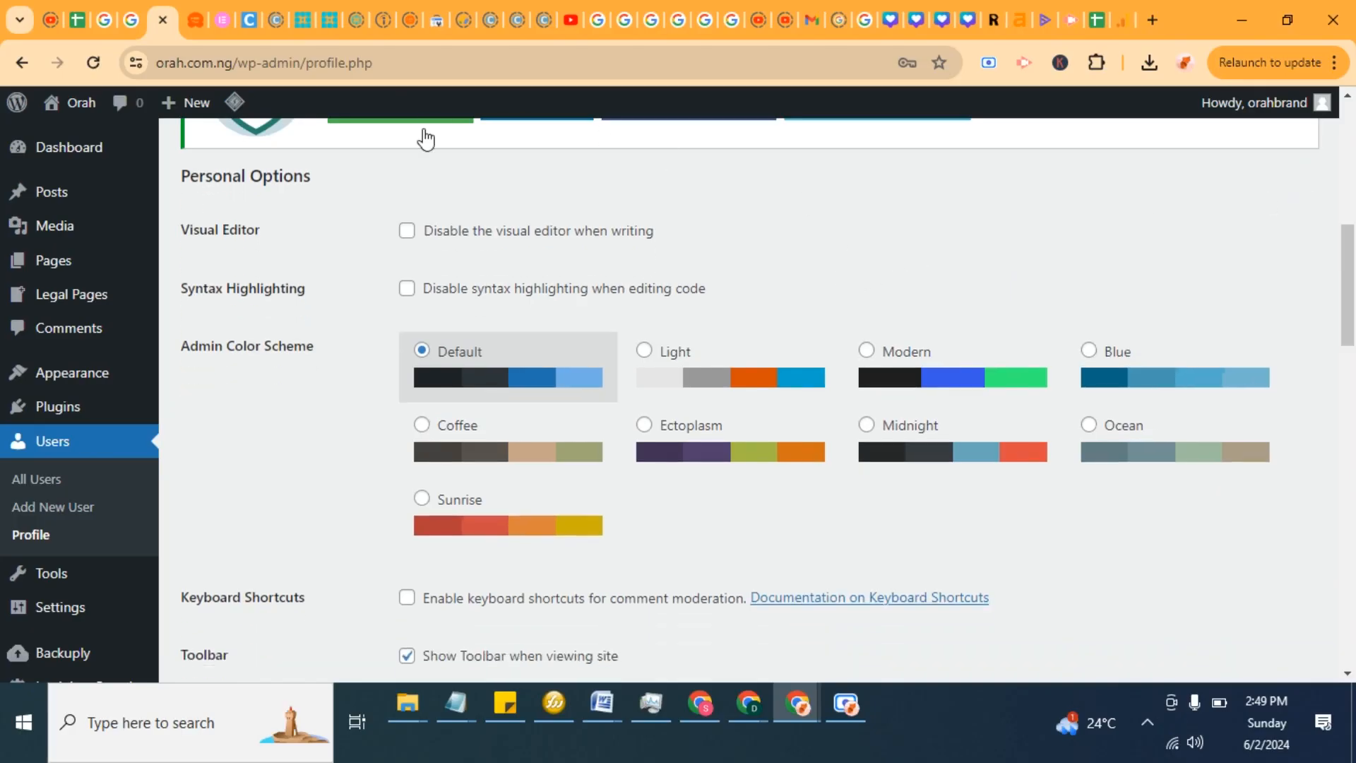
# Step: Switch to the browser window with cPanel and dismiss the MySQL user password success message
pyautogui.moveTo(739, 709)
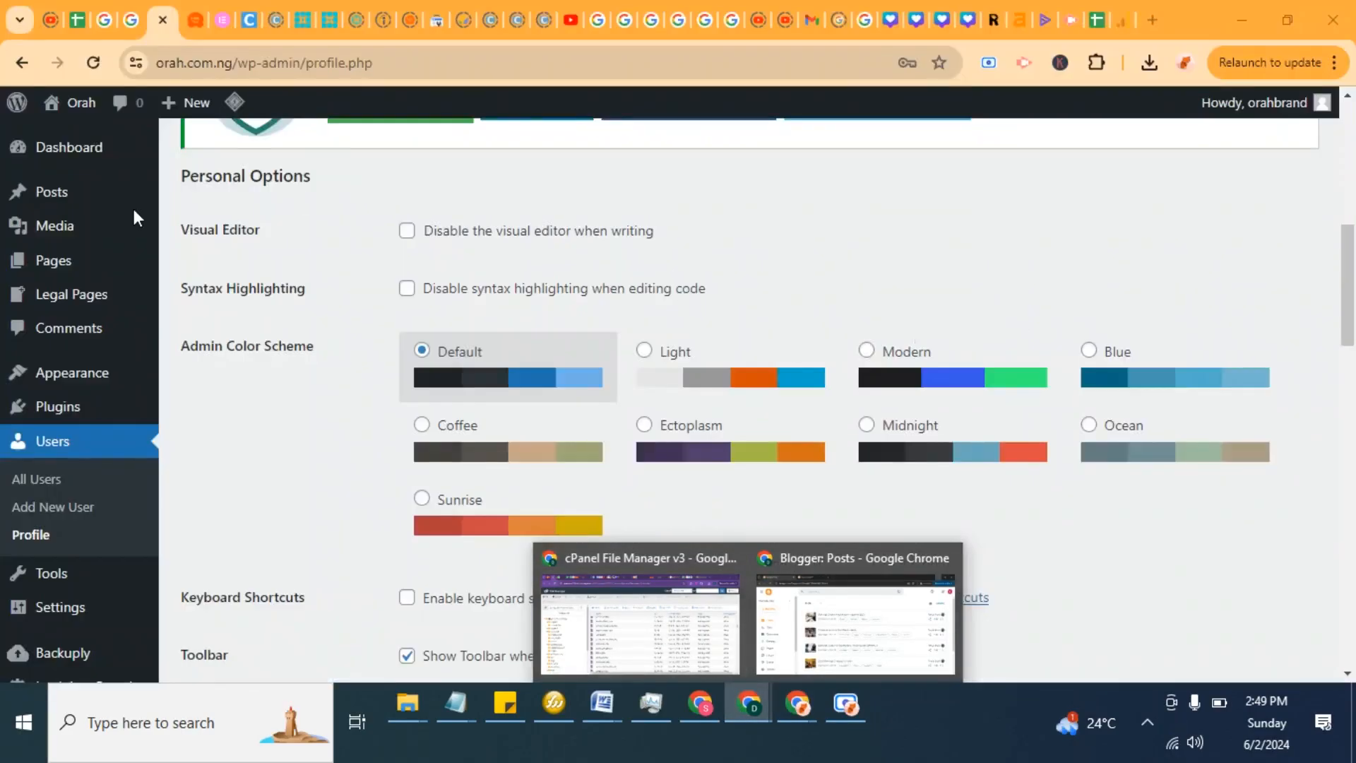
pyautogui.click(682, 616)
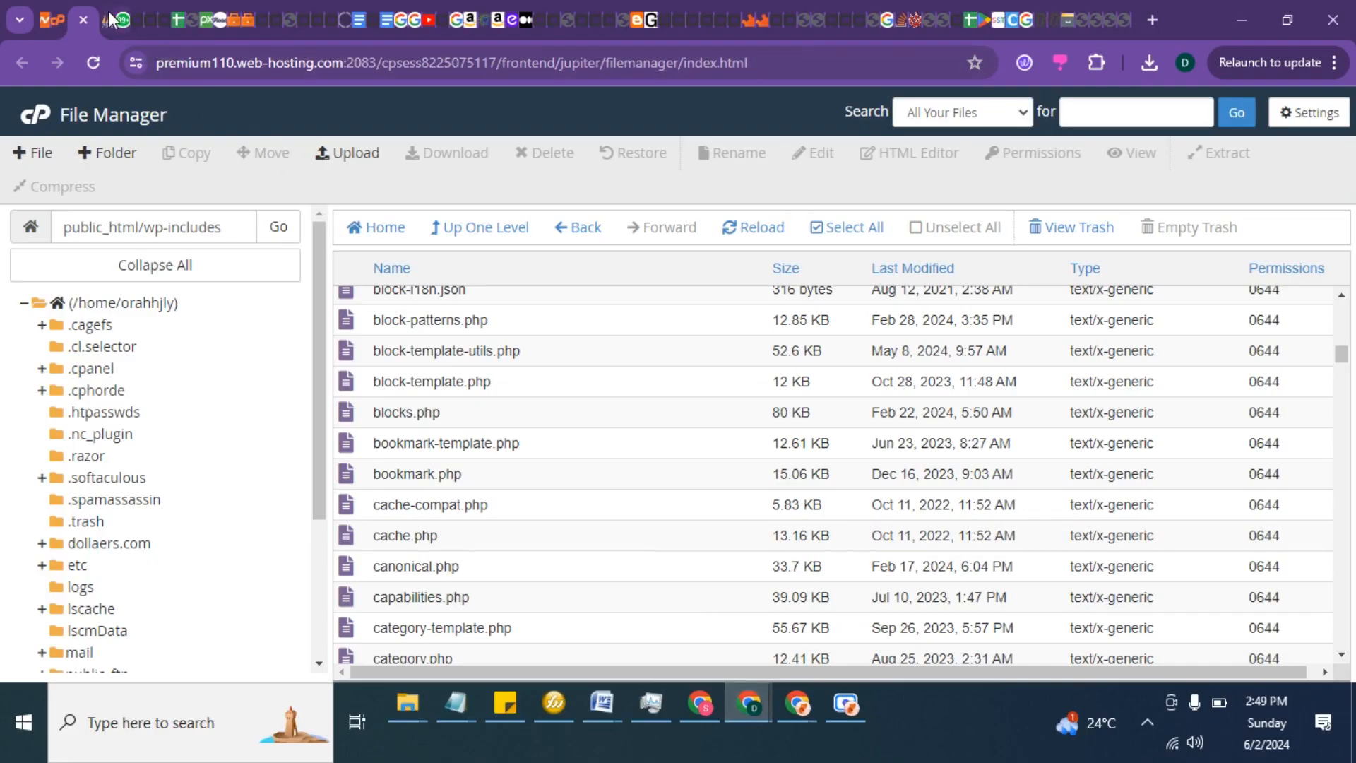
pyautogui.click(60, 14)
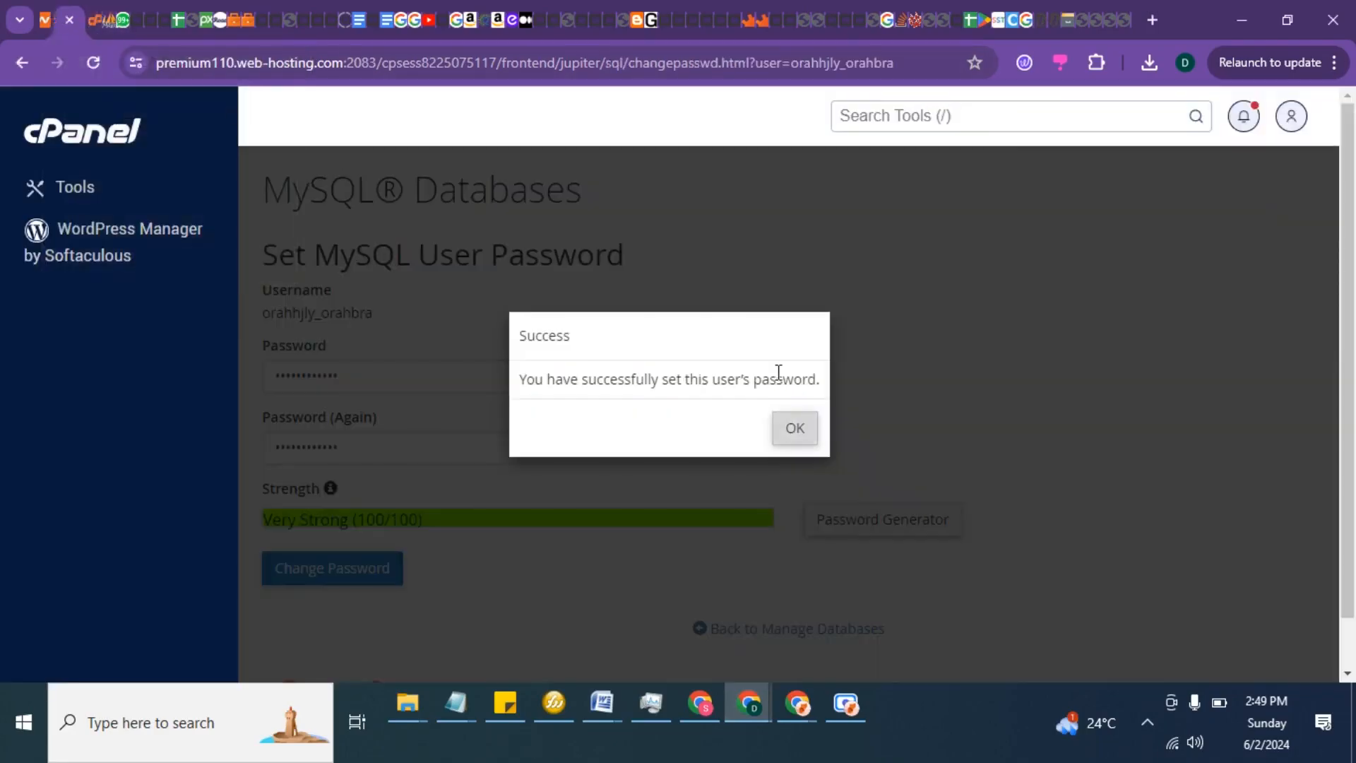
pyautogui.click(791, 428)
# Step: Switch to phpMyAdmin and open the wp9j_users table in the orahhjly_orah database
pyautogui.click(109, 12)
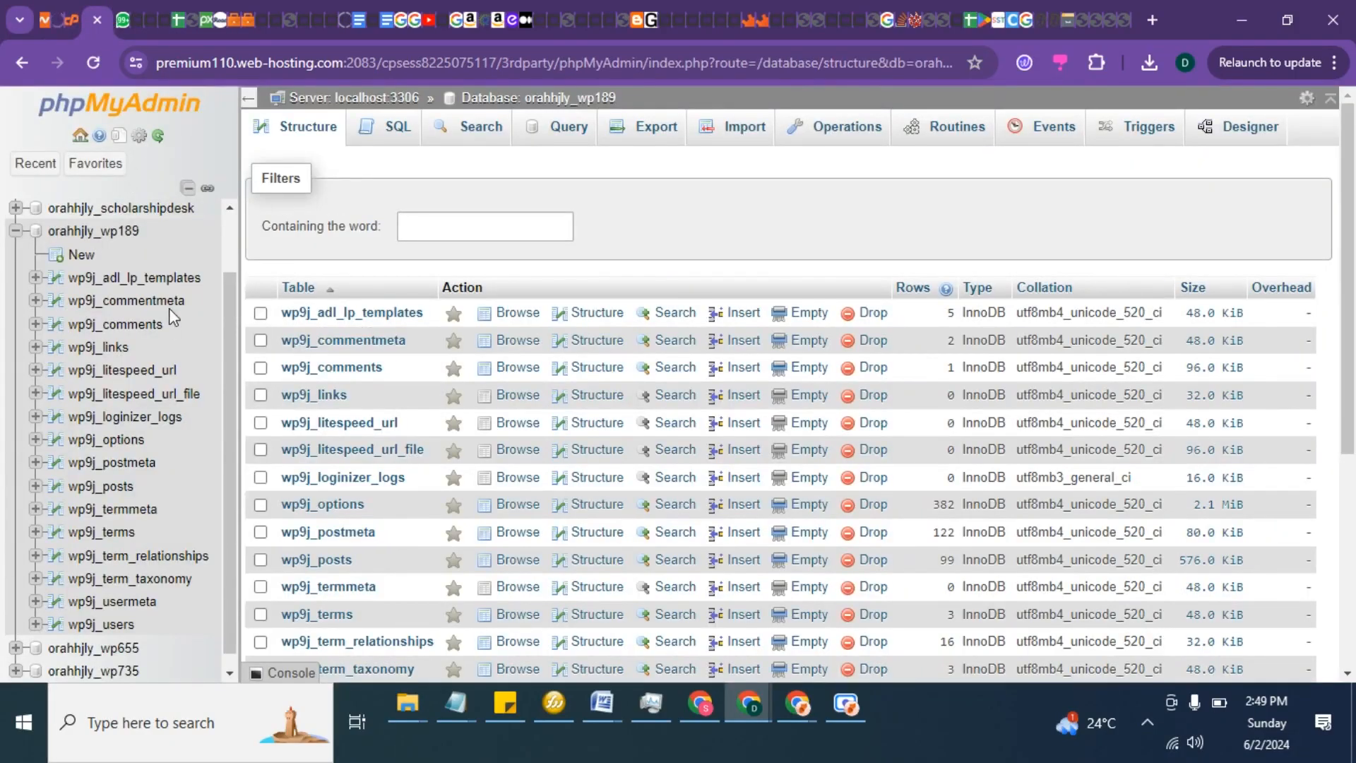
pyautogui.click(162, 106)
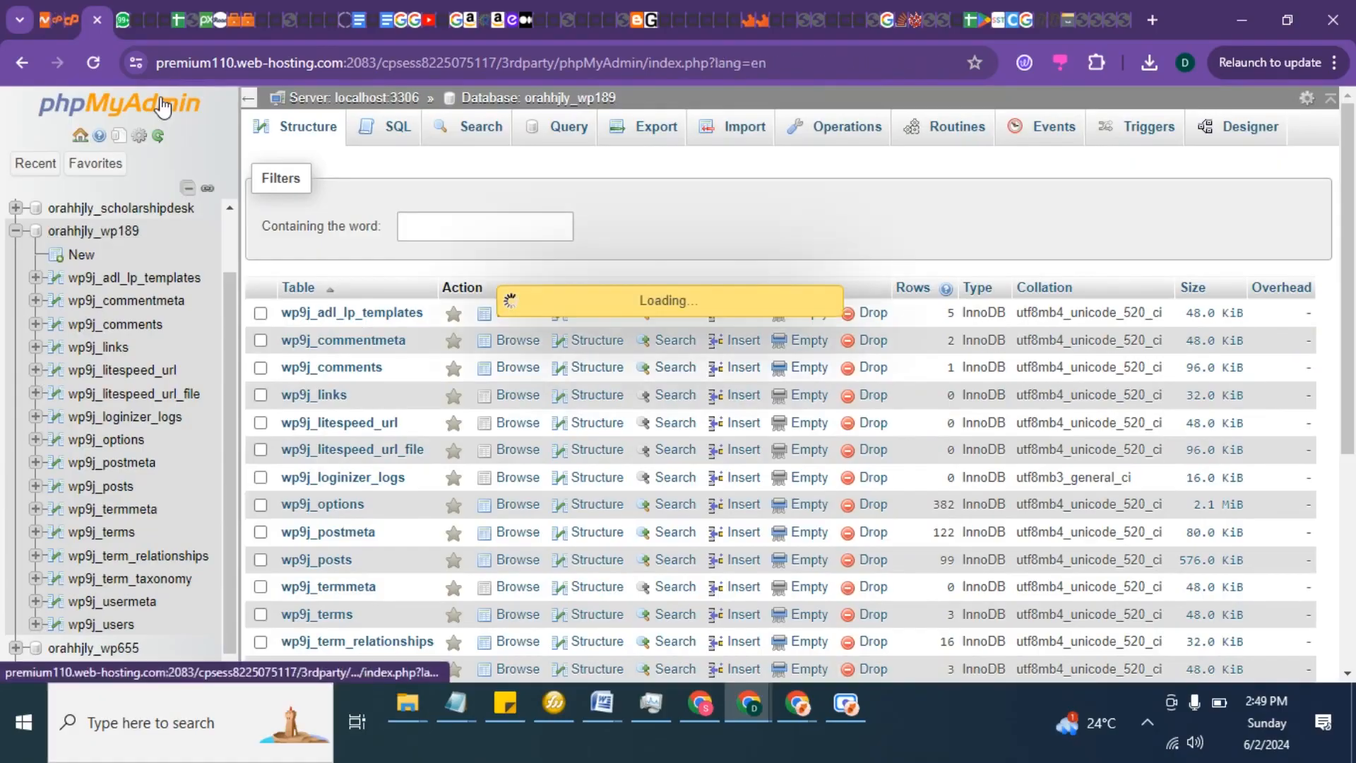
pyautogui.click(113, 238)
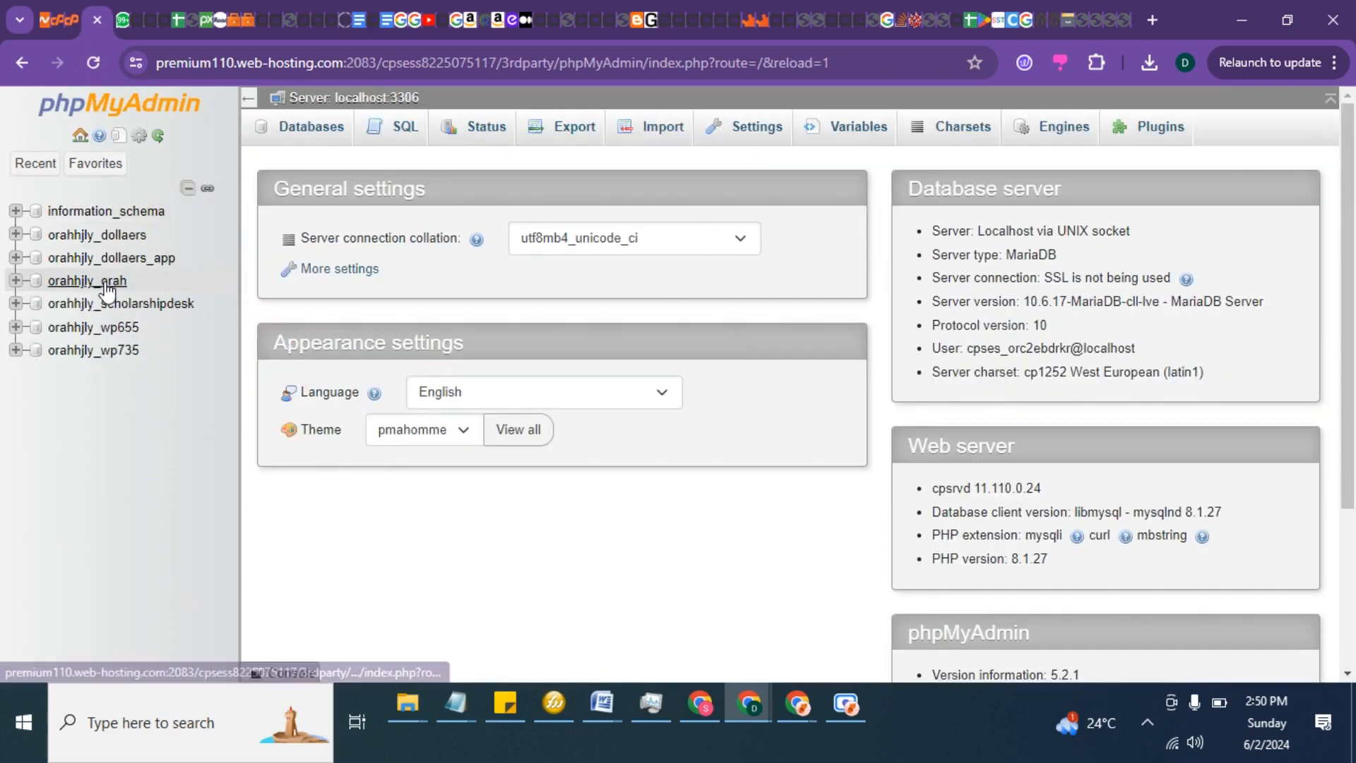
pyautogui.click(87, 281)
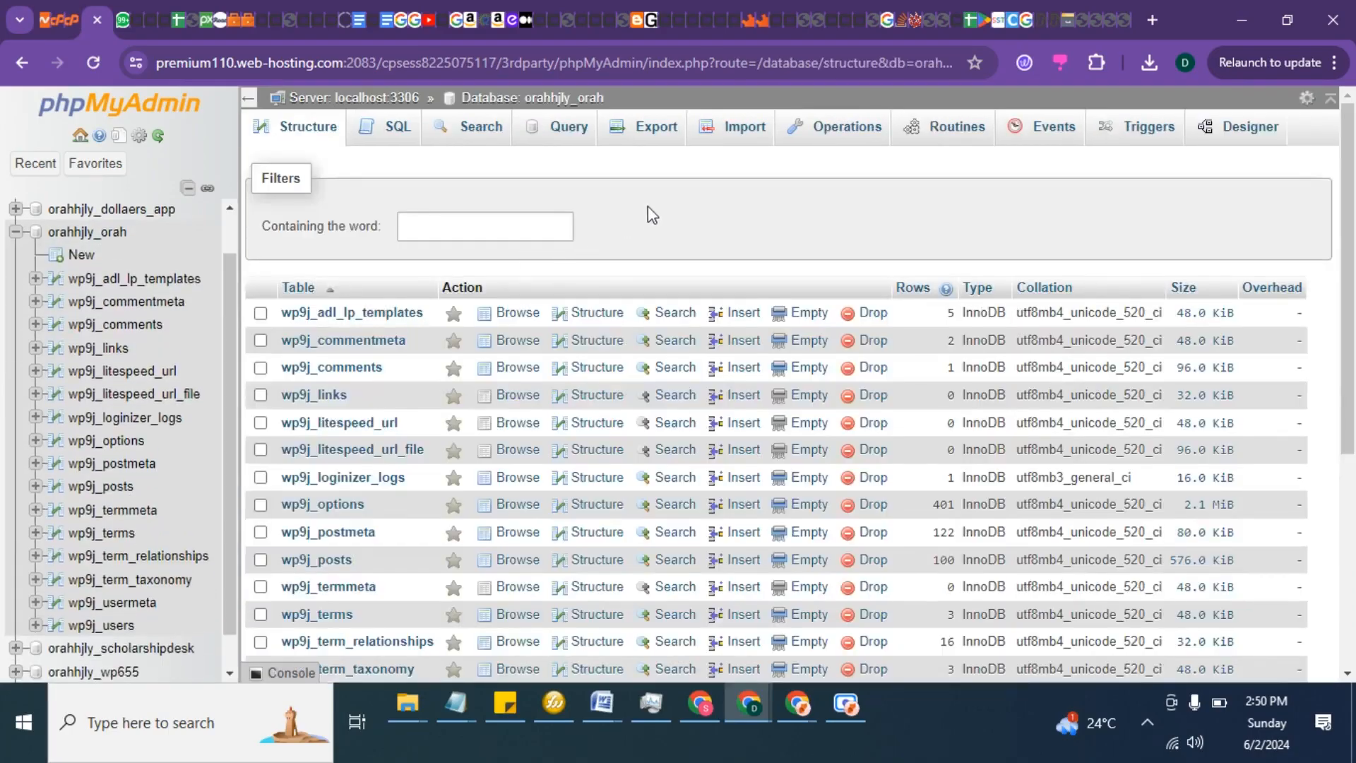
pyautogui.scroll(-1, 136, 304)
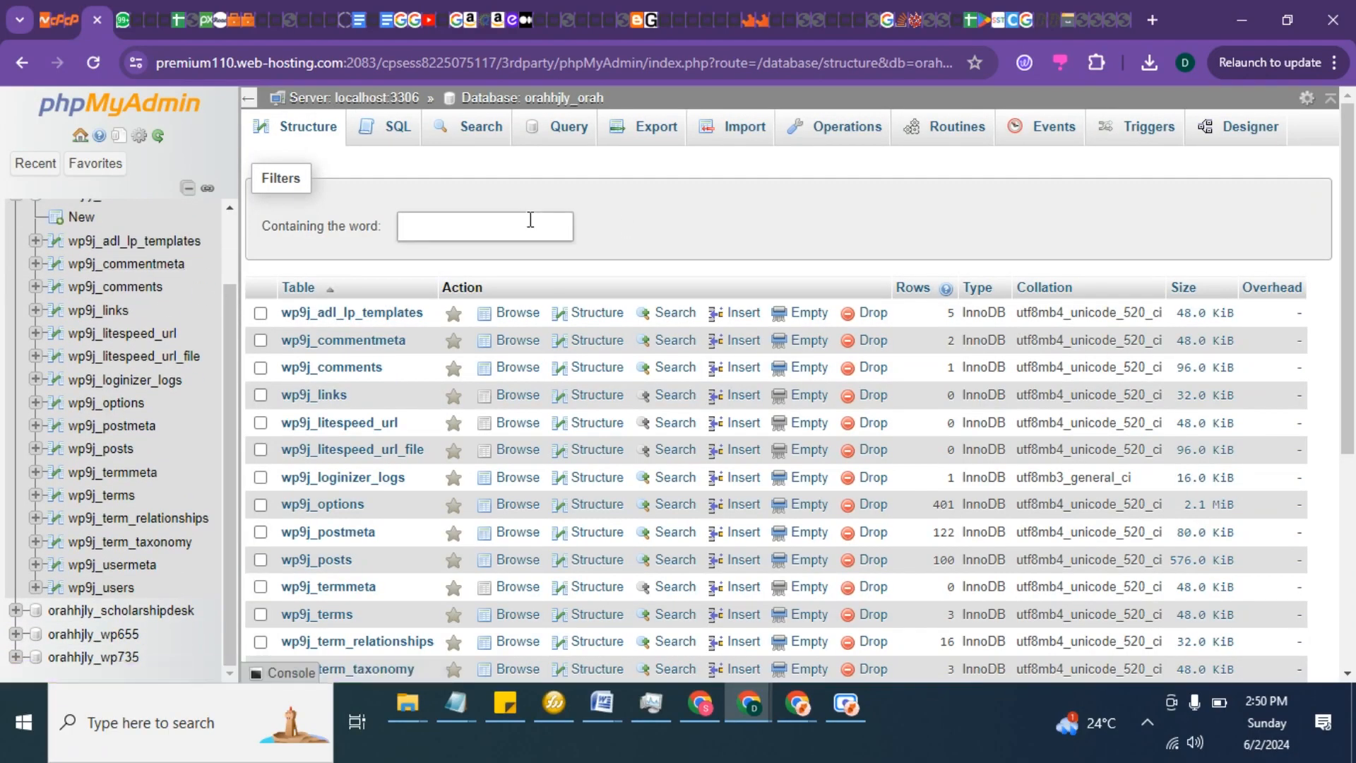
pyautogui.scroll(-4, 689, 224)
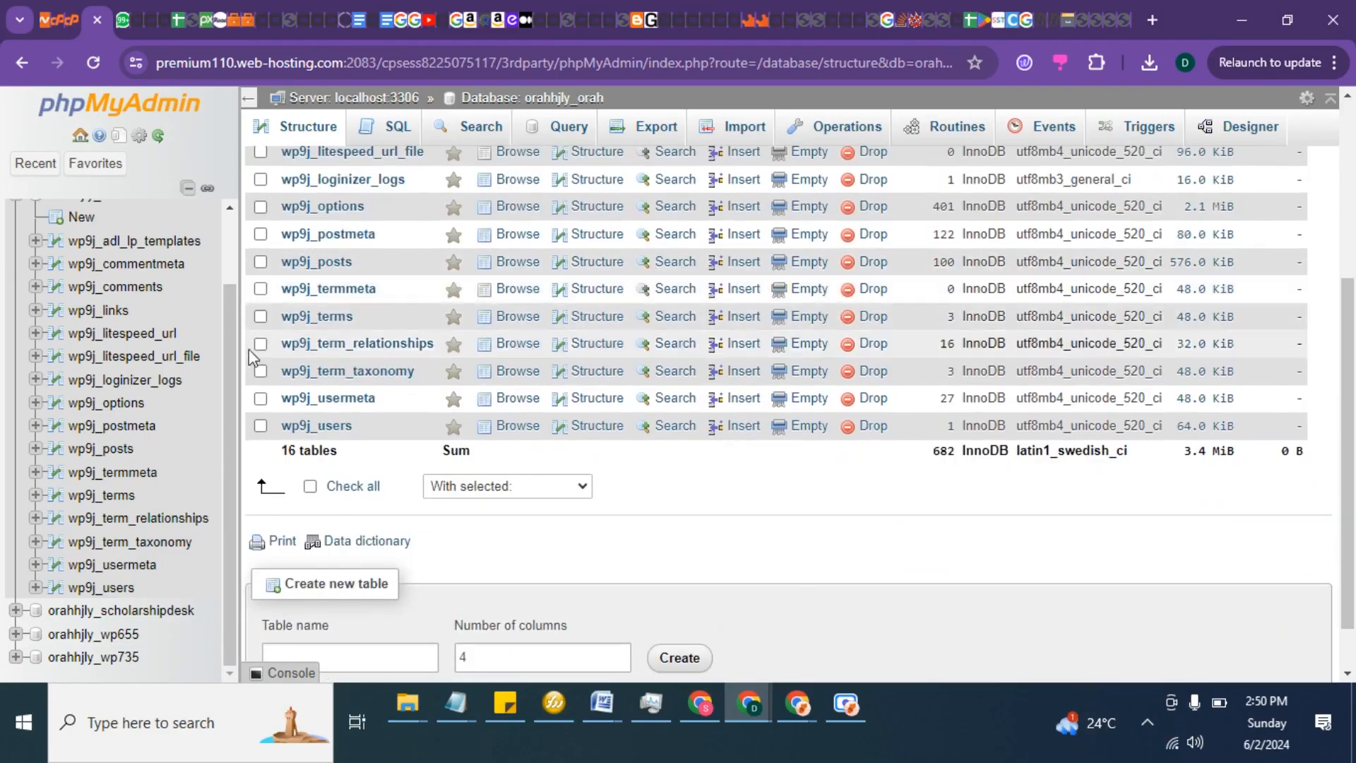
pyautogui.scroll(2, 235, 327)
pyautogui.moveTo(235, 322)
pyautogui.mouseDown()
pyautogui.moveTo(237, 311)
pyautogui.moveTo(223, 319)
pyautogui.mouseUp()
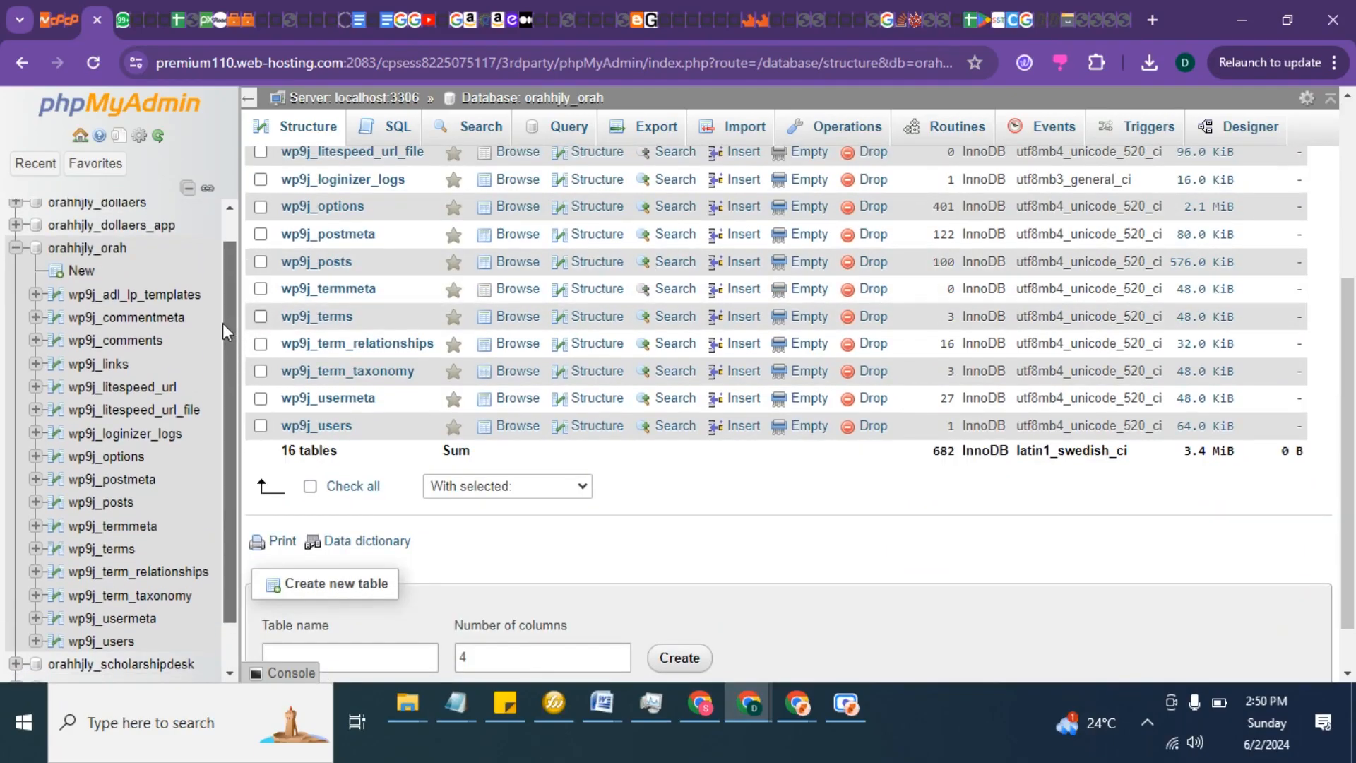
pyautogui.click(316, 426)
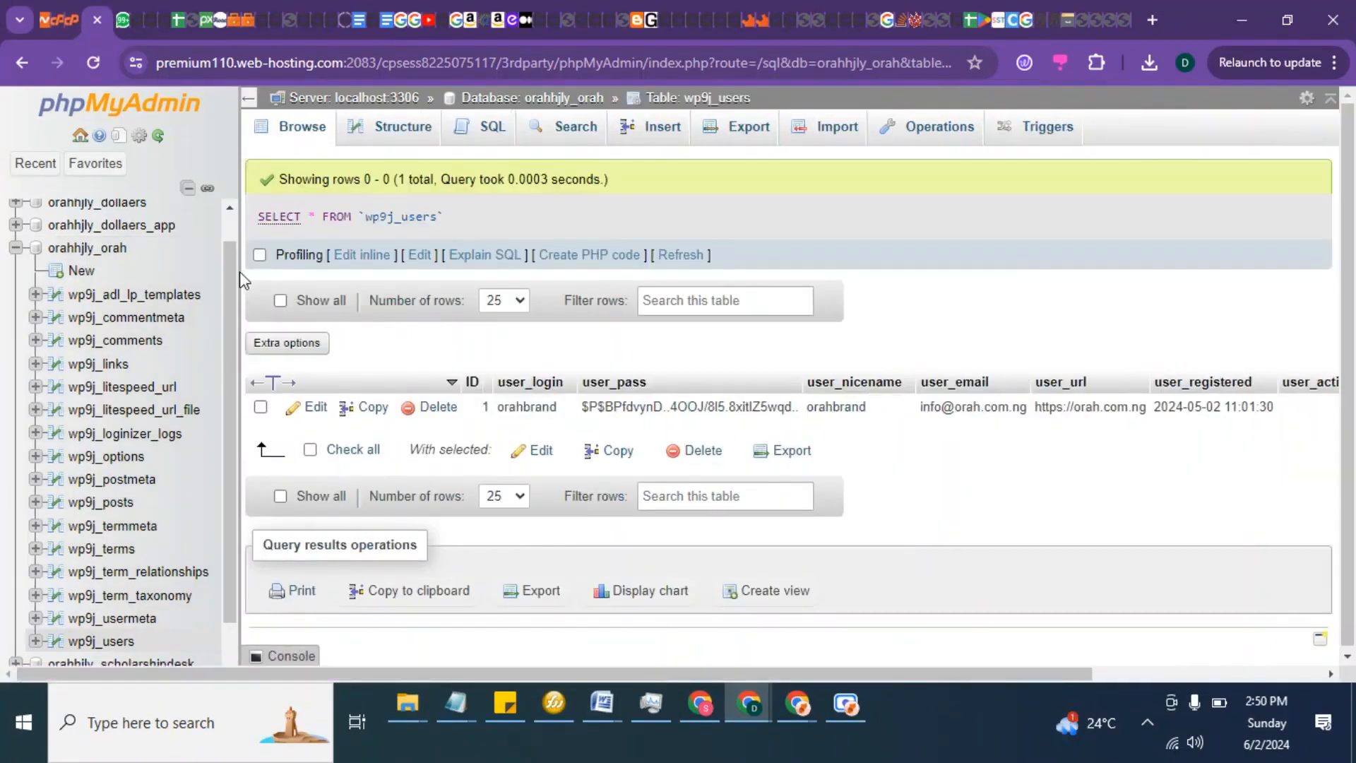
# Step: Edit the admin row's user_email inline to the new e-mail address, save it, and dismiss the notification
pyautogui.moveTo(237, 275); pyautogui.dragTo(37, 283)
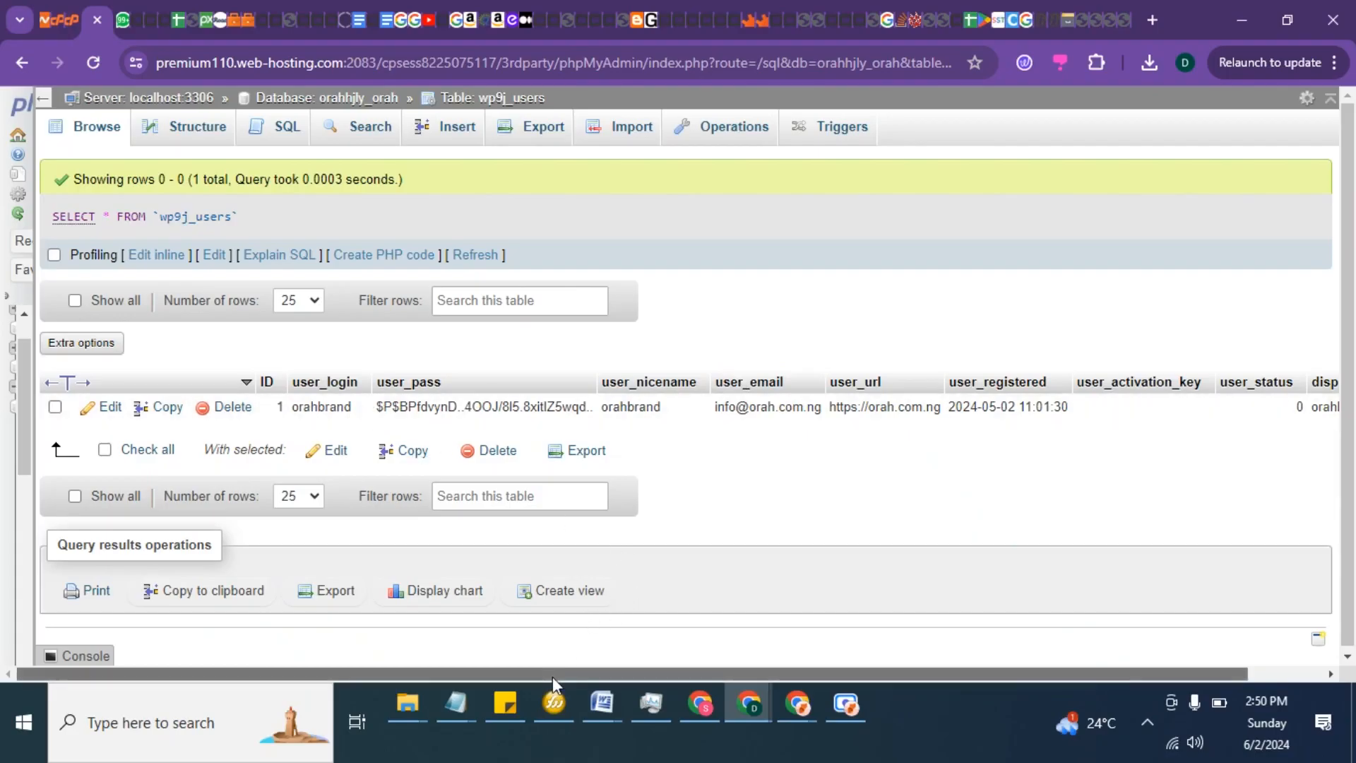
pyautogui.moveTo(552, 677); pyautogui.dragTo(756, 658)
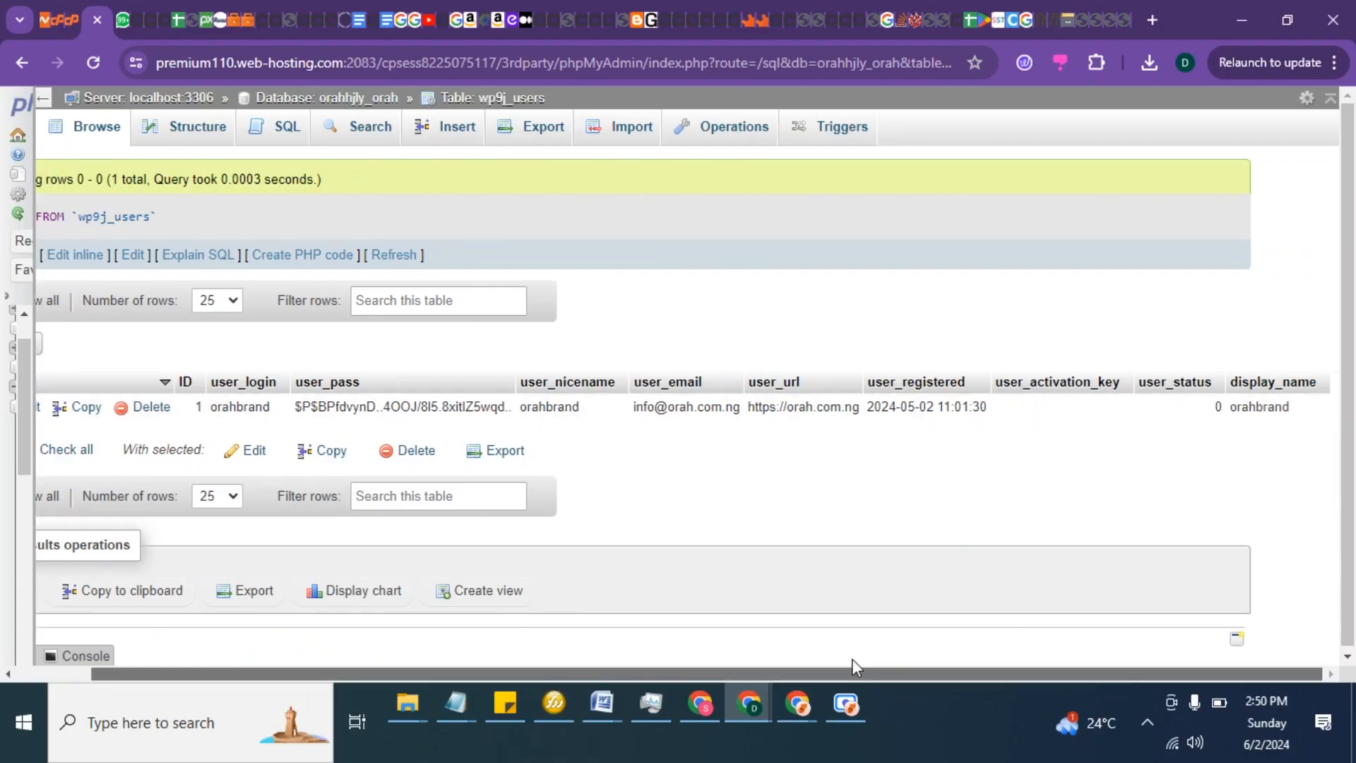
pyautogui.moveTo(807, 657); pyautogui.dragTo(408, 629)
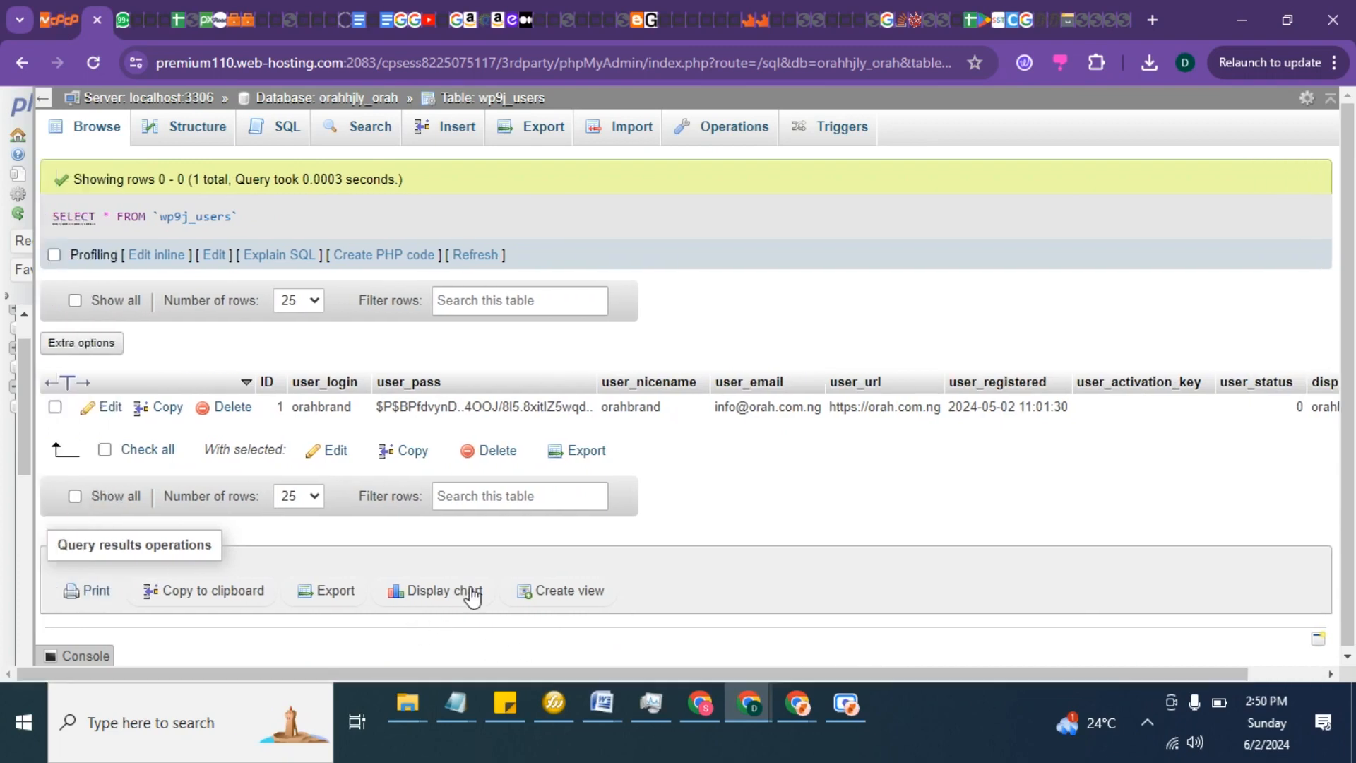
pyautogui.doubleClick(765, 416)
pyautogui.hotkey('ctrl', 'a')
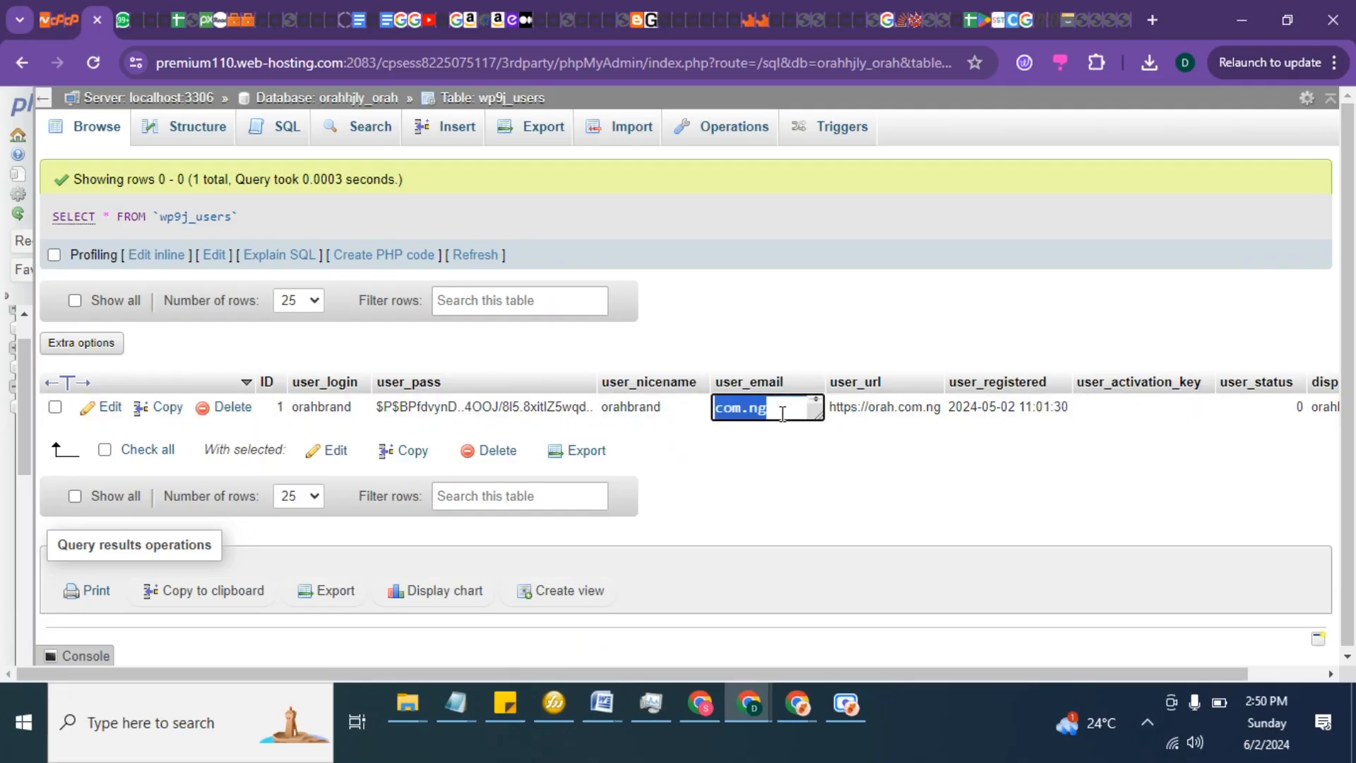
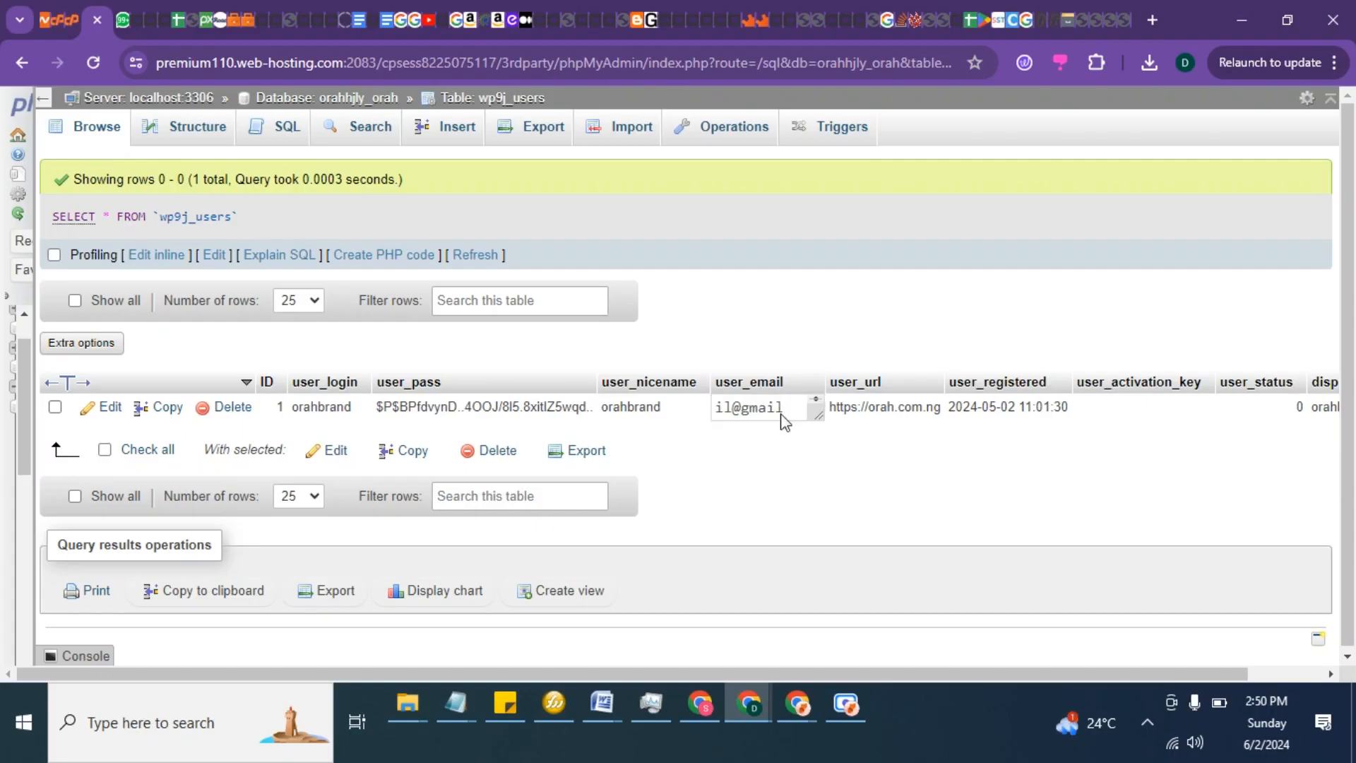
pyautogui.click(785, 422)
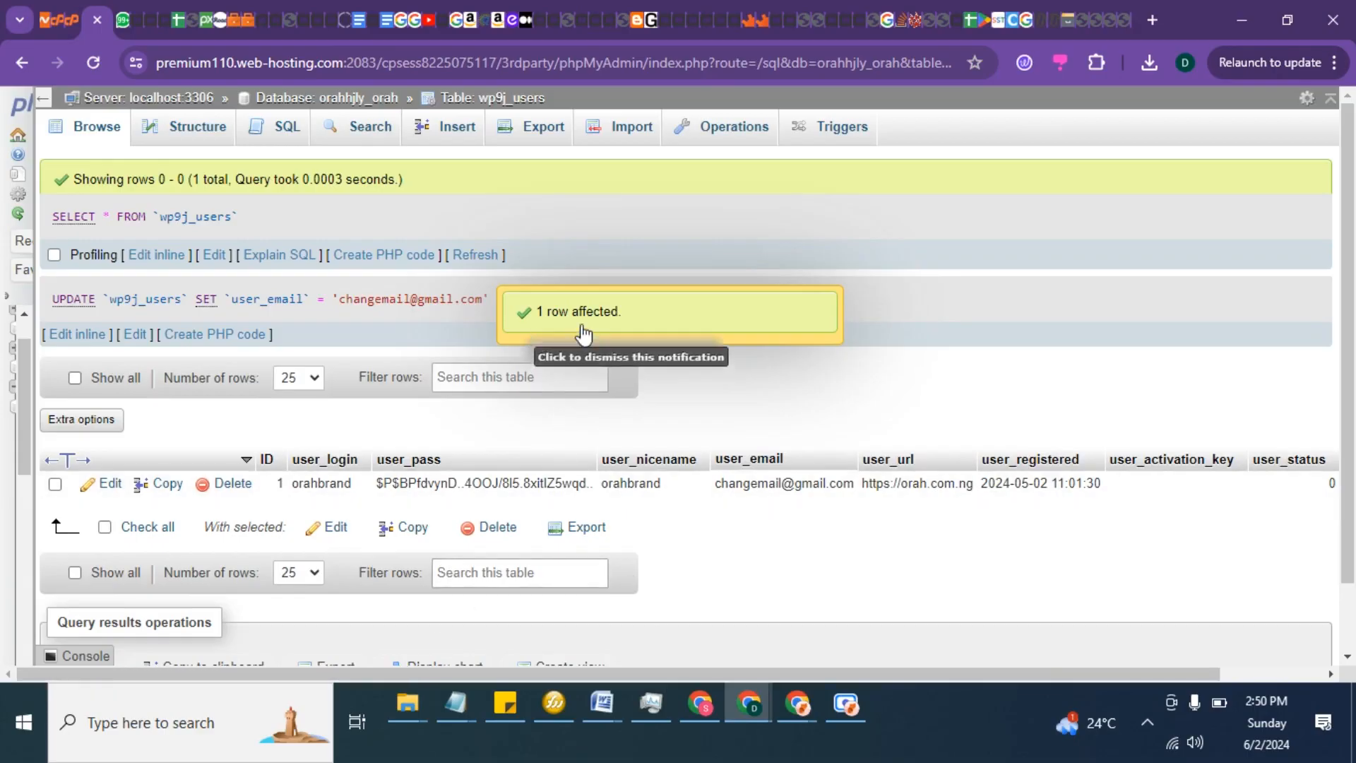
pyautogui.click(797, 314)
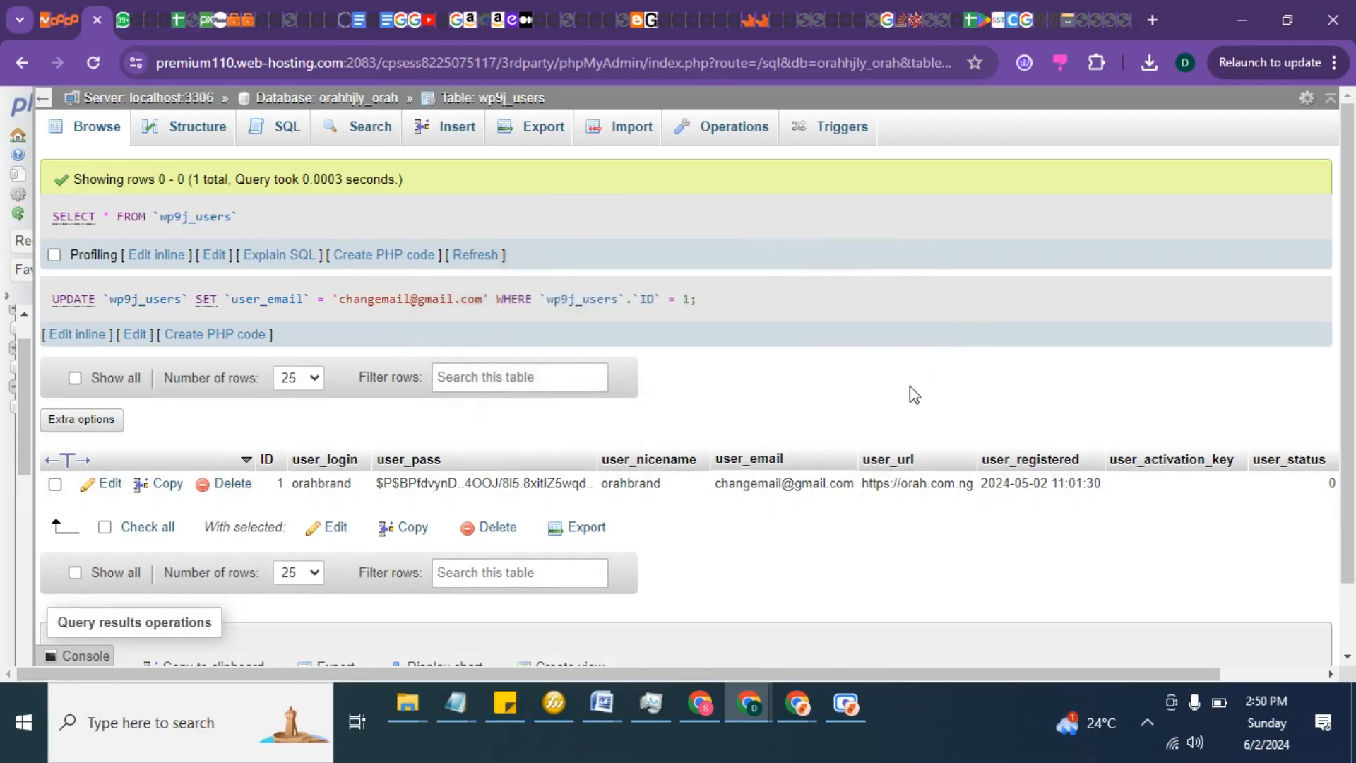
# Step: Switch to the WordPress profile page in the other browser window, reload it, and check the account's email field
pyautogui.moveTo(794, 712)
pyautogui.click(731, 647)
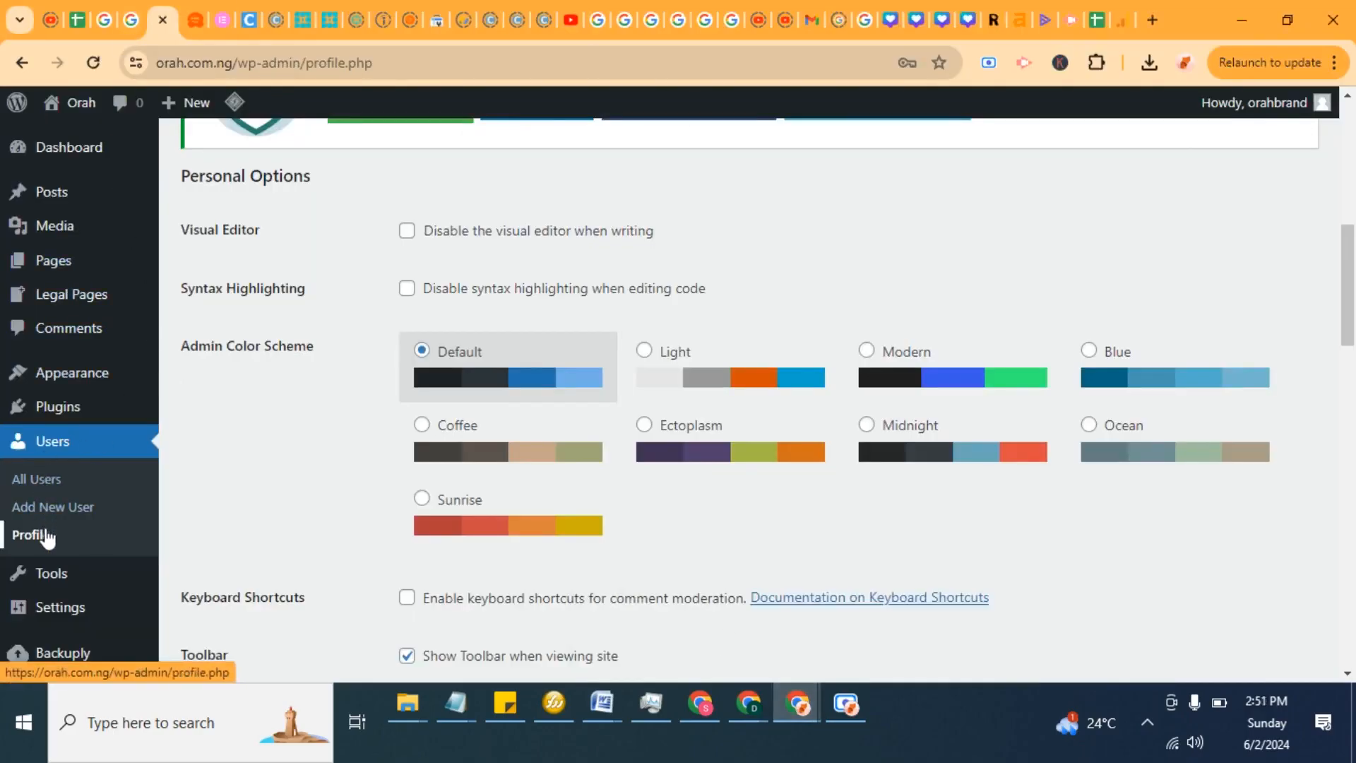
pyautogui.moveTo(1269, 113)
pyautogui.click(1187, 148)
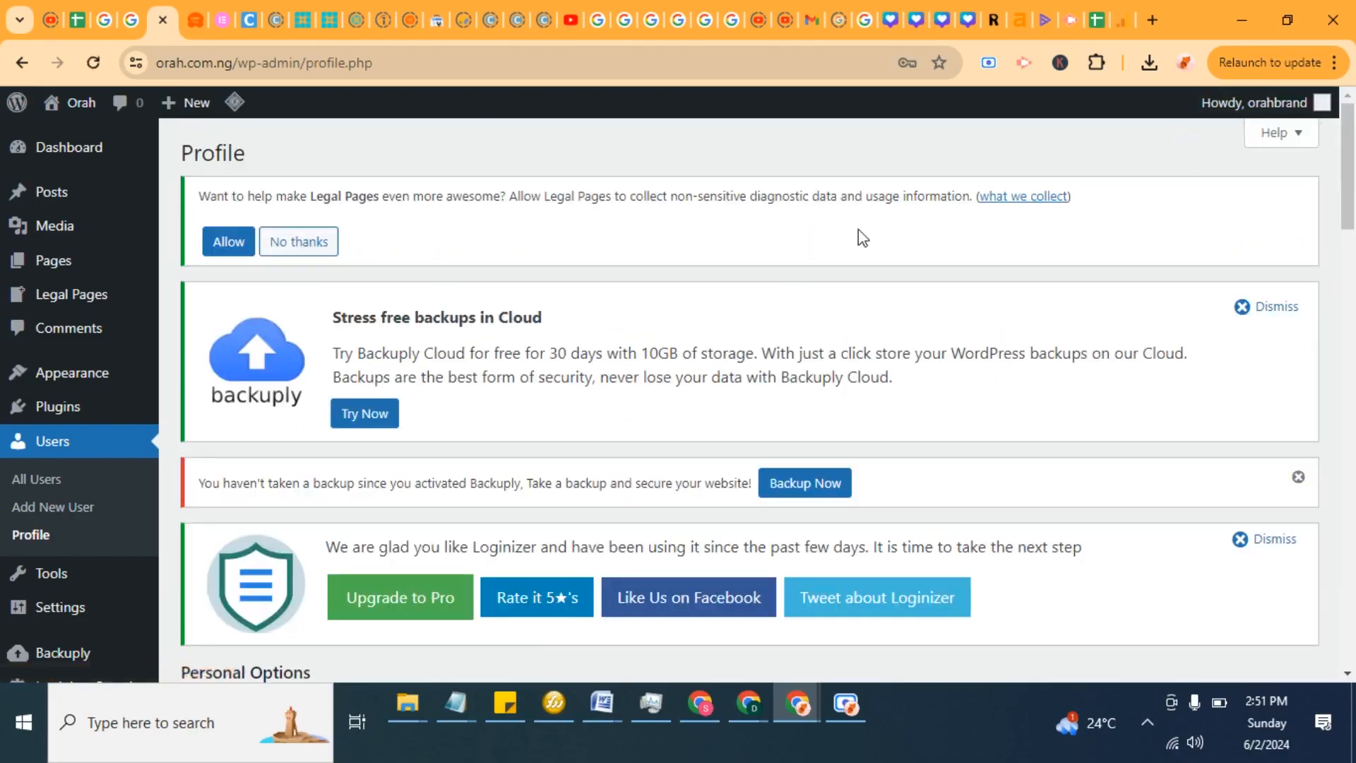
pyautogui.scroll(-15, 777, 266)
pyautogui.scroll(-3, 780, 269)
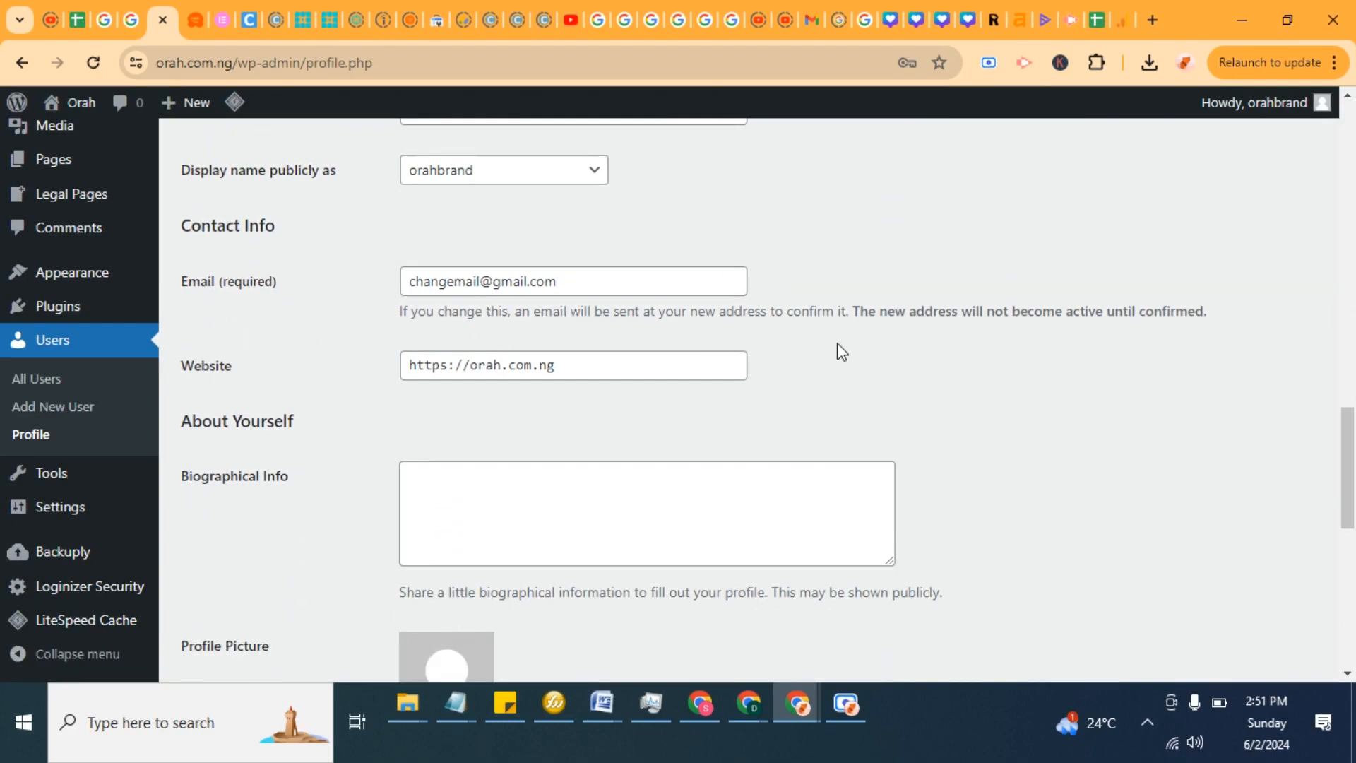
pyautogui.scroll(-5, 841, 351)
pyautogui.scroll(7, 841, 351)
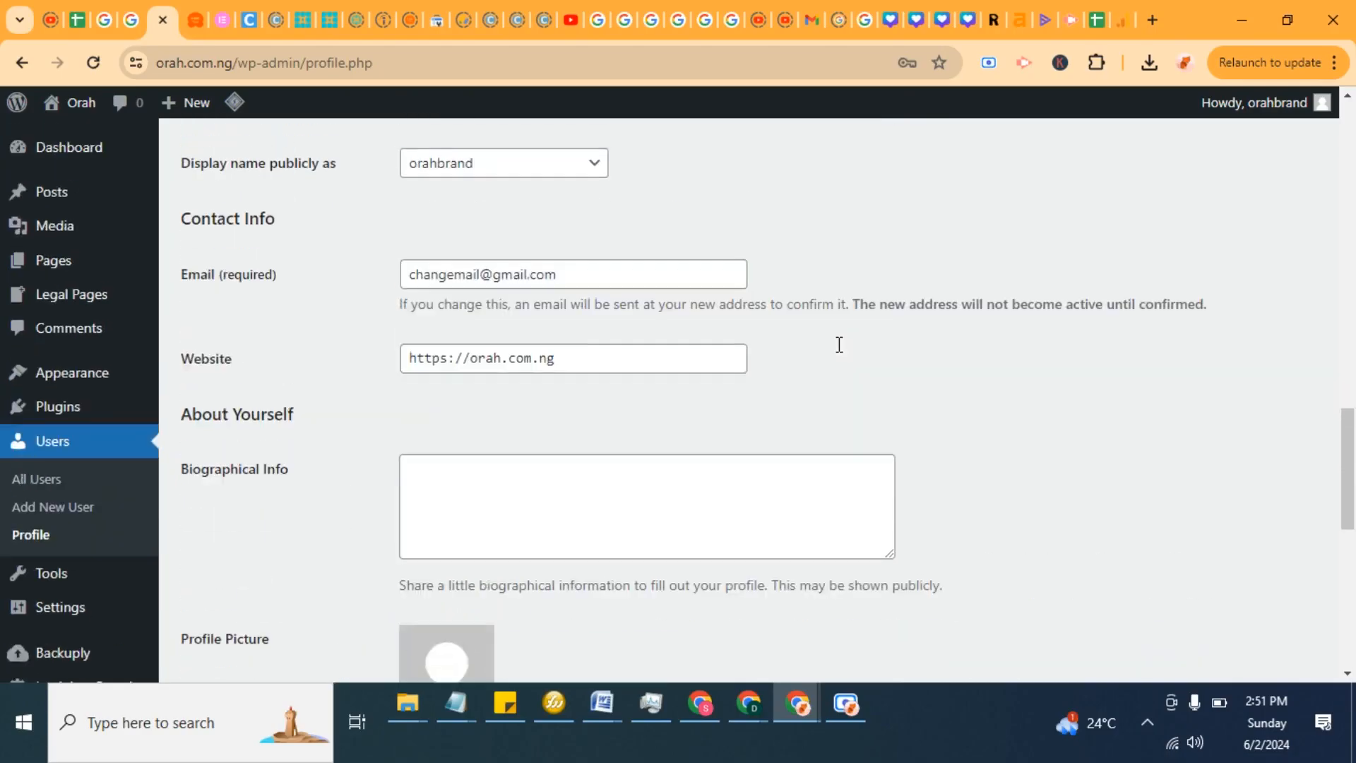
pyautogui.scroll(10, 838, 344)
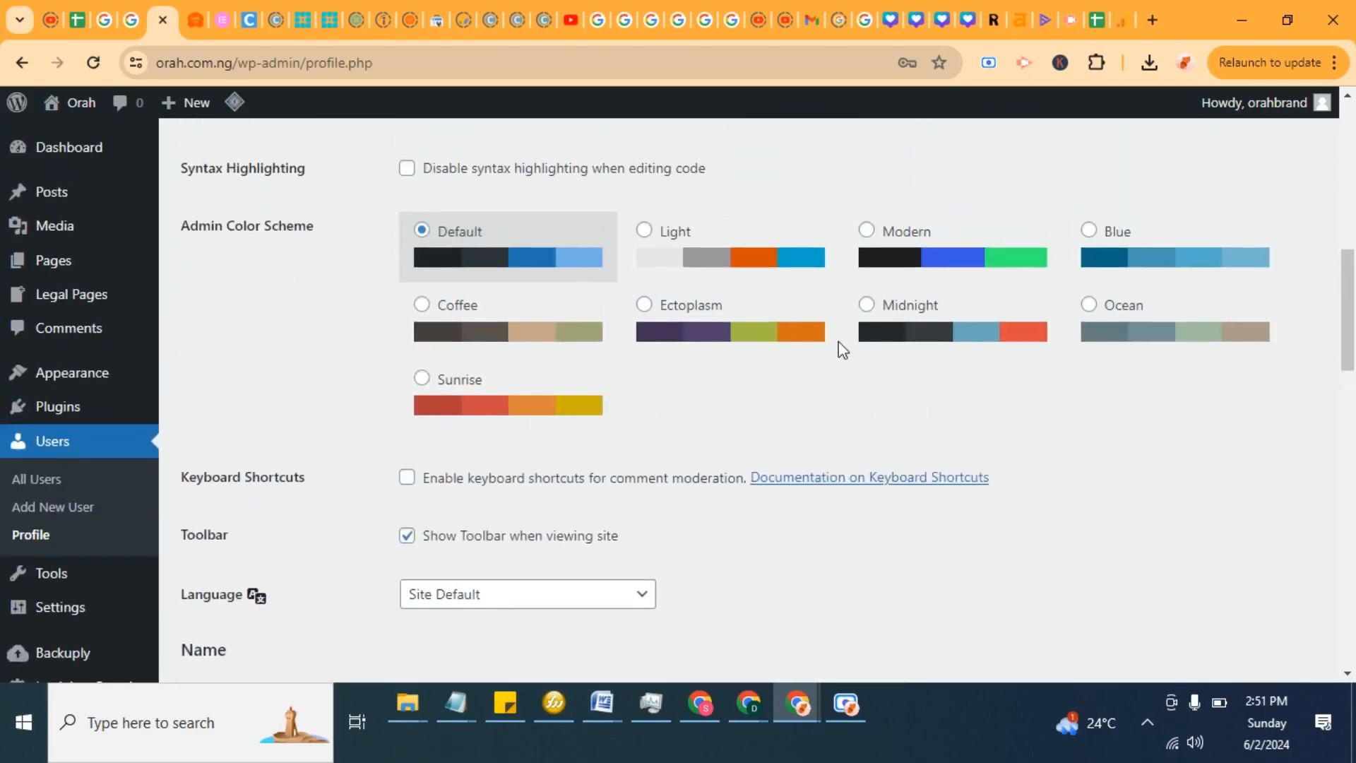
pyautogui.scroll(5, 852, 345)
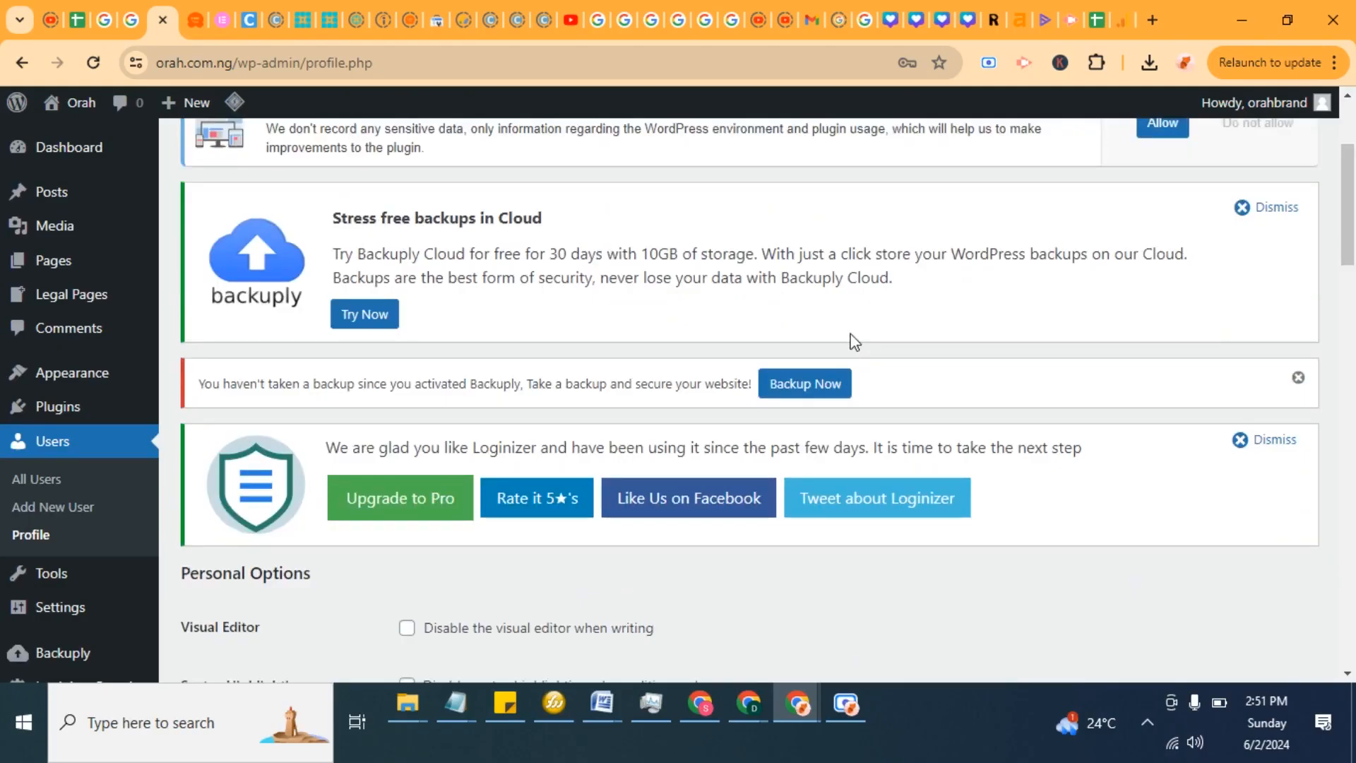